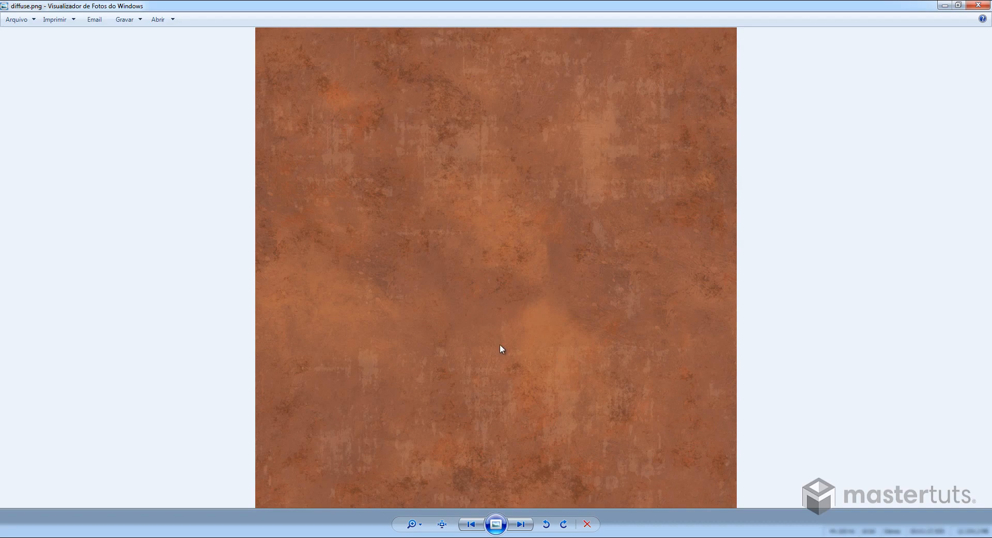
Review the diffuse, reflection and bump texture images of the ceramic material in the photo viewer
left_click(521, 524)
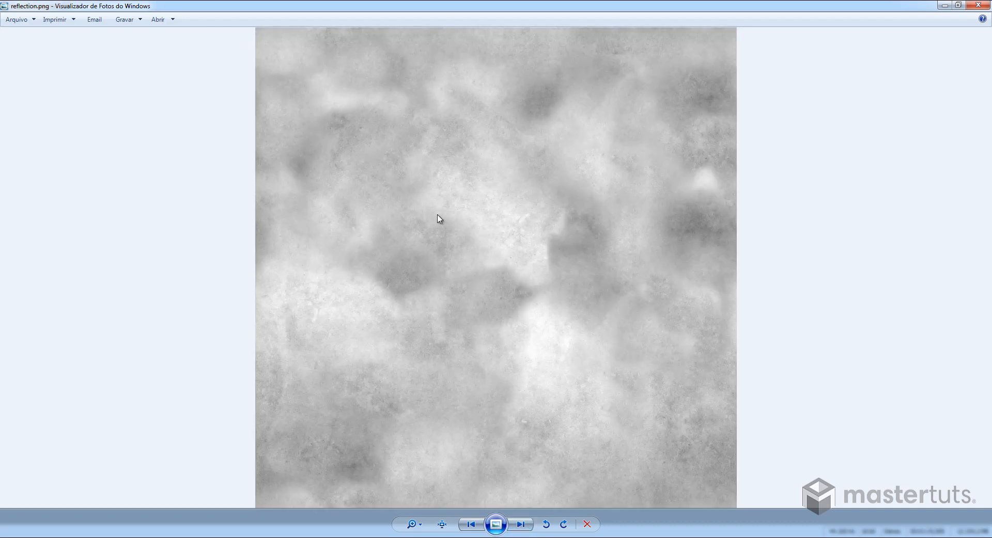
left_click(521, 525)
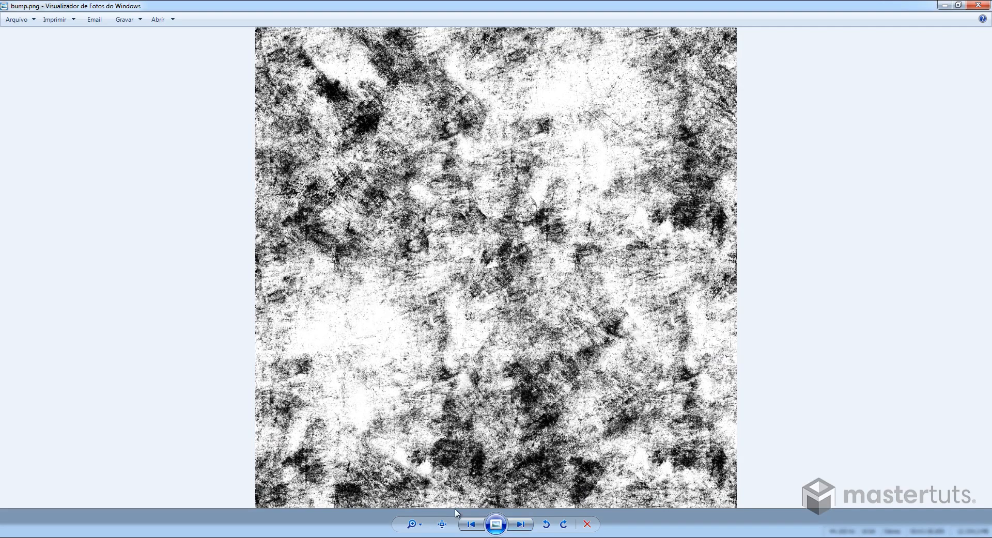
left_click(468, 526)
left_click(517, 526)
left_click(471, 526)
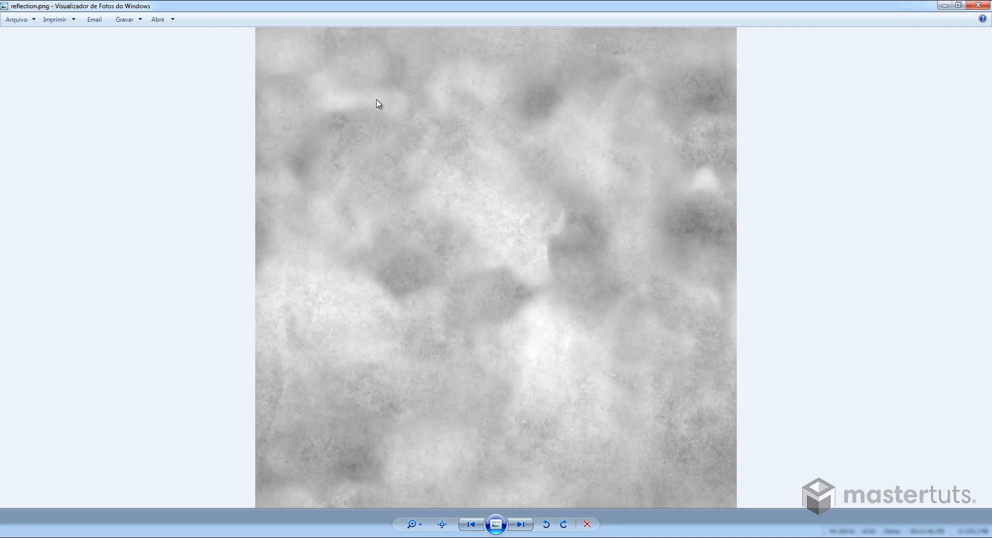
left_click(472, 526)
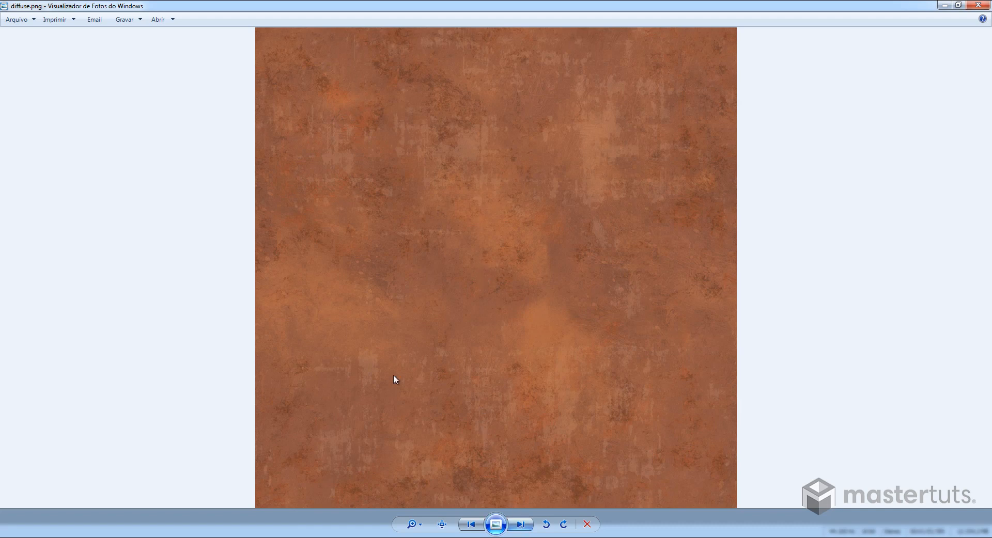
left_click(522, 526)
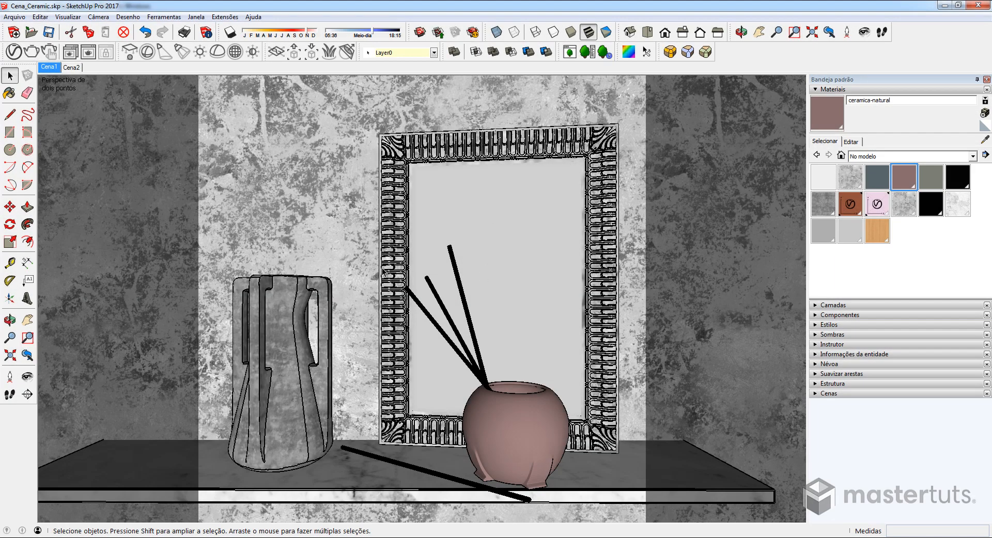
Switch to SketchUp, show the V-Ray frame buffer and load the close-up vase render from its history
left_click(89, 54)
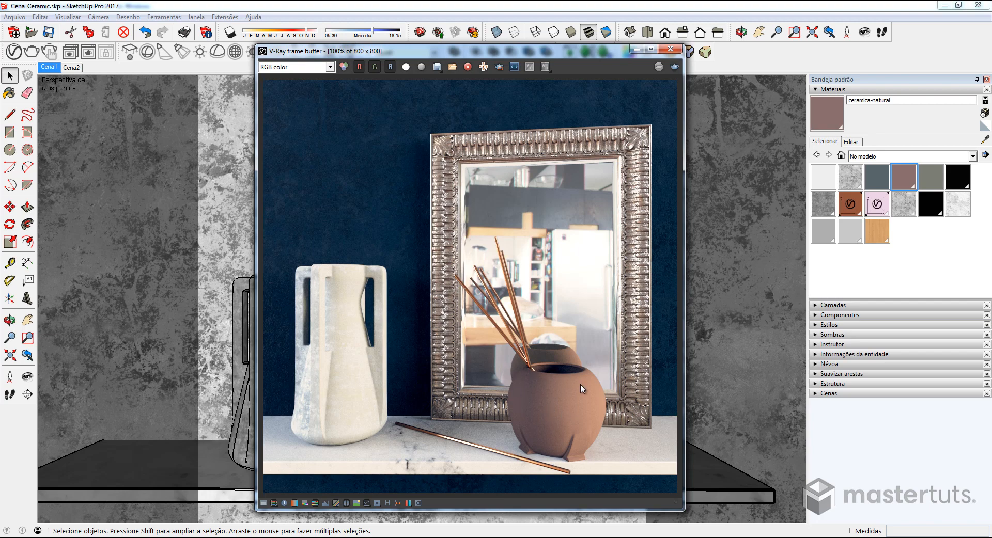
left_click(387, 503)
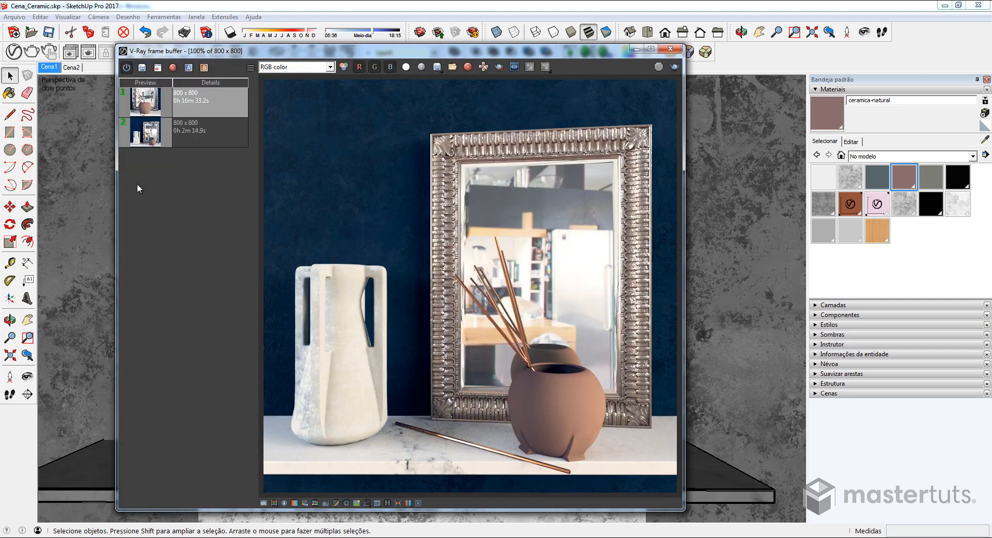
double_click(160, 109)
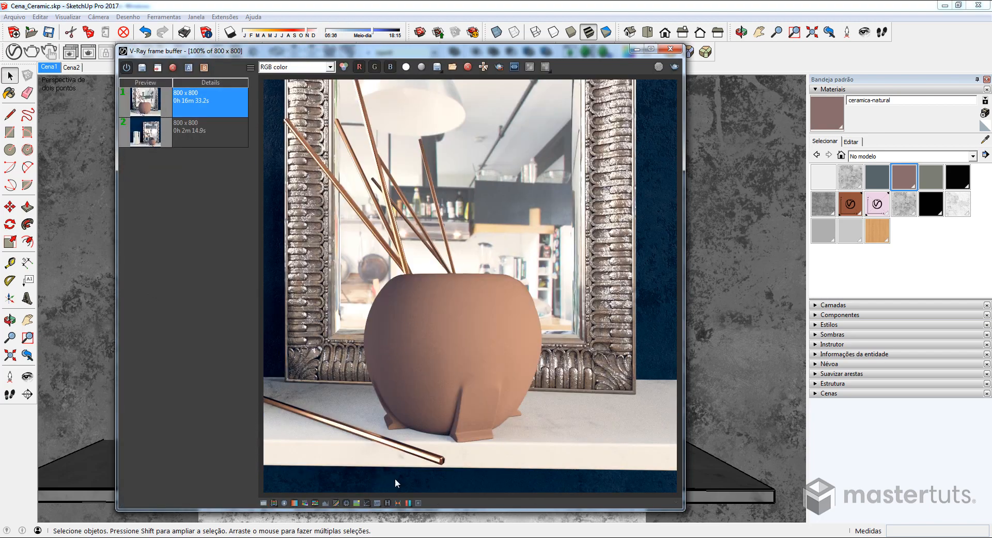
left_click(387, 504)
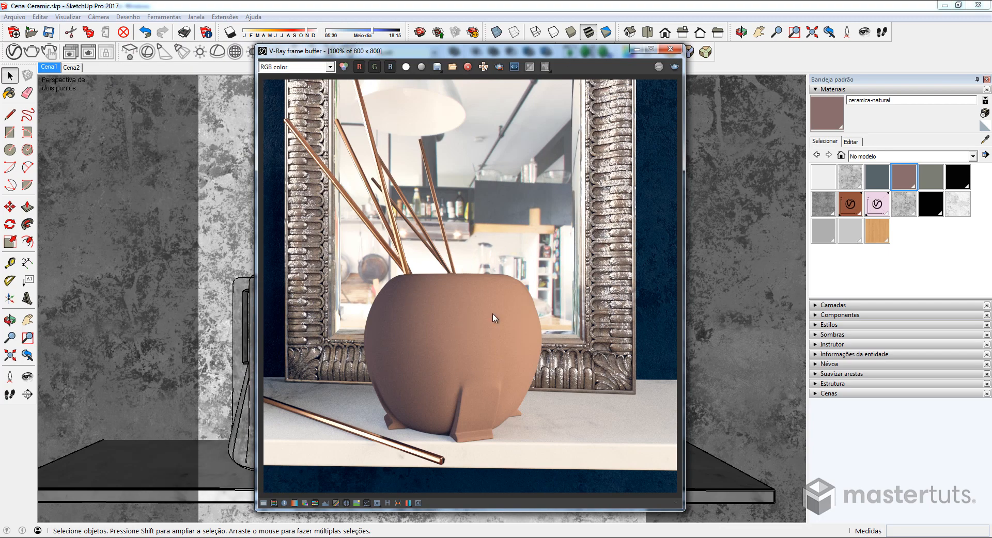
Mark a render region around the round vase, switch the model to scene Cena2 and close the frame buffer
left_click(499, 66)
left_click_drag(346, 253, 561, 476)
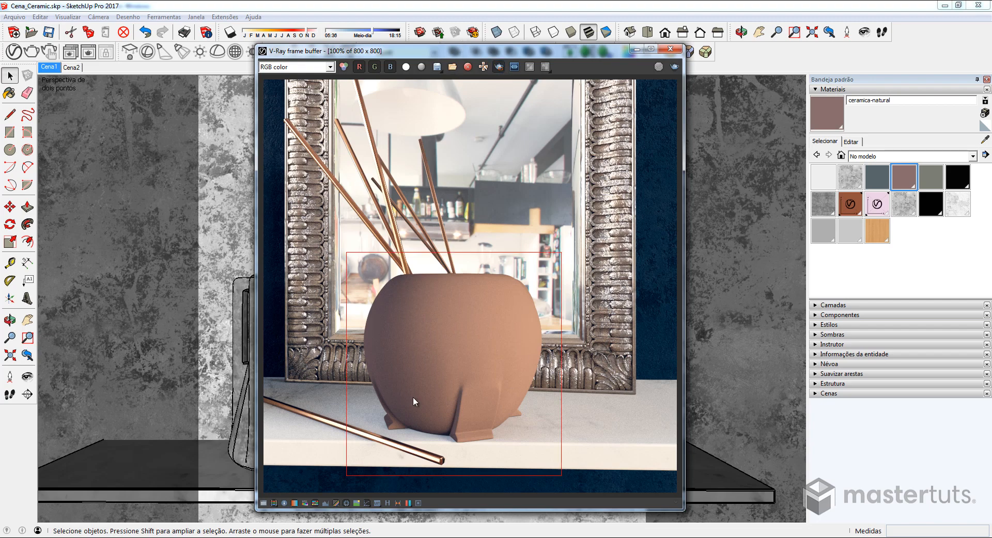
left_click(72, 68)
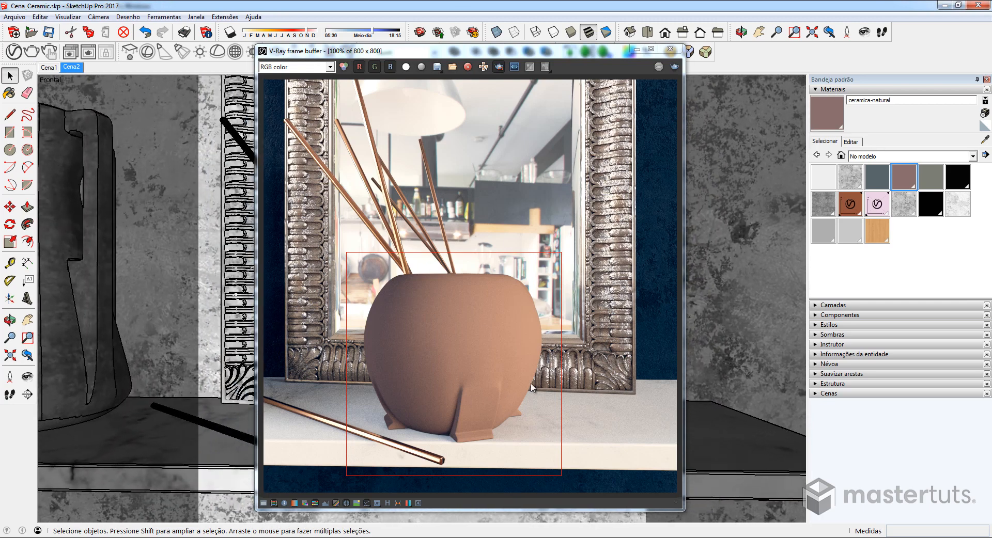
left_click(674, 51)
left_click(673, 50)
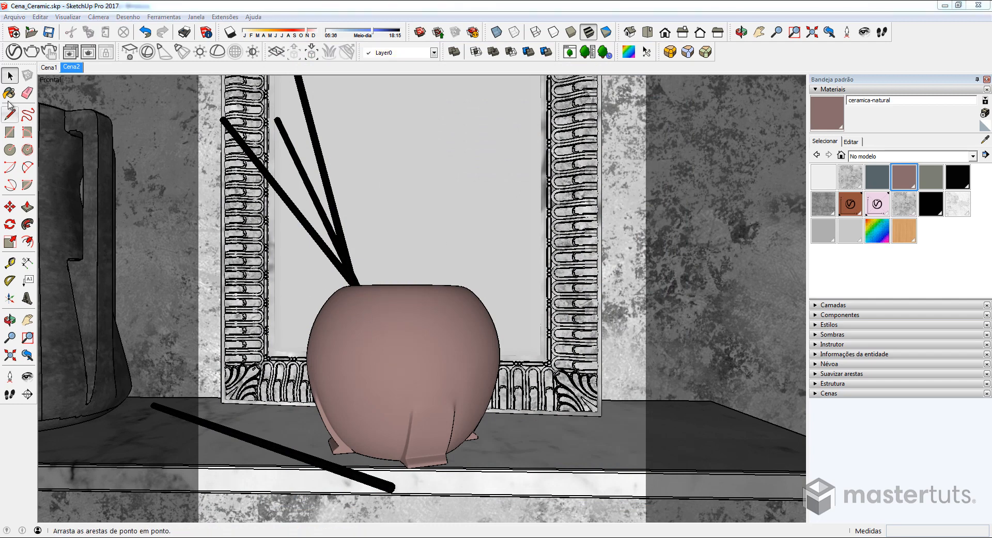
Assign a Mix texture to the diffuse slot of the ceramica-natural material in the V-Ray Asset Editor
left_click(13, 51)
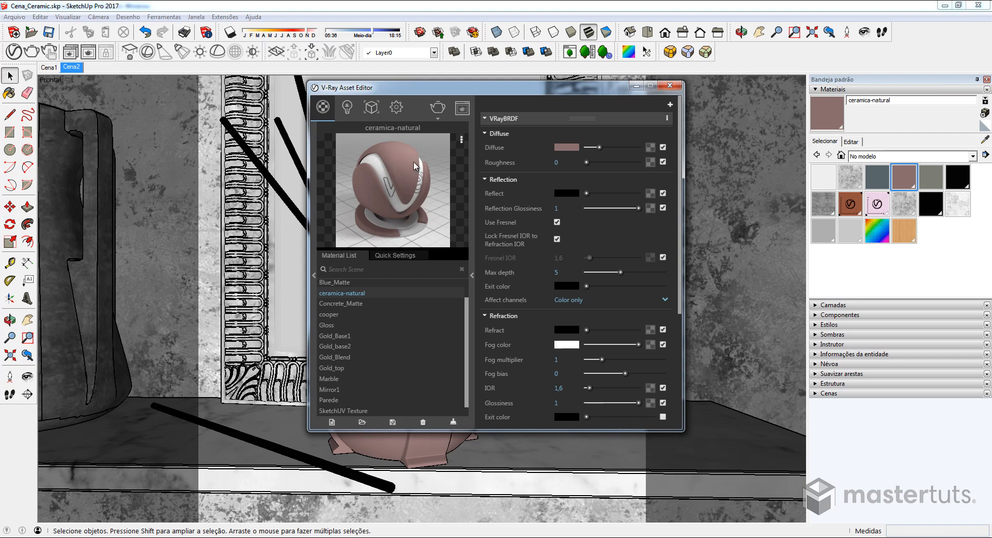
left_click_drag(439, 87, 387, 84)
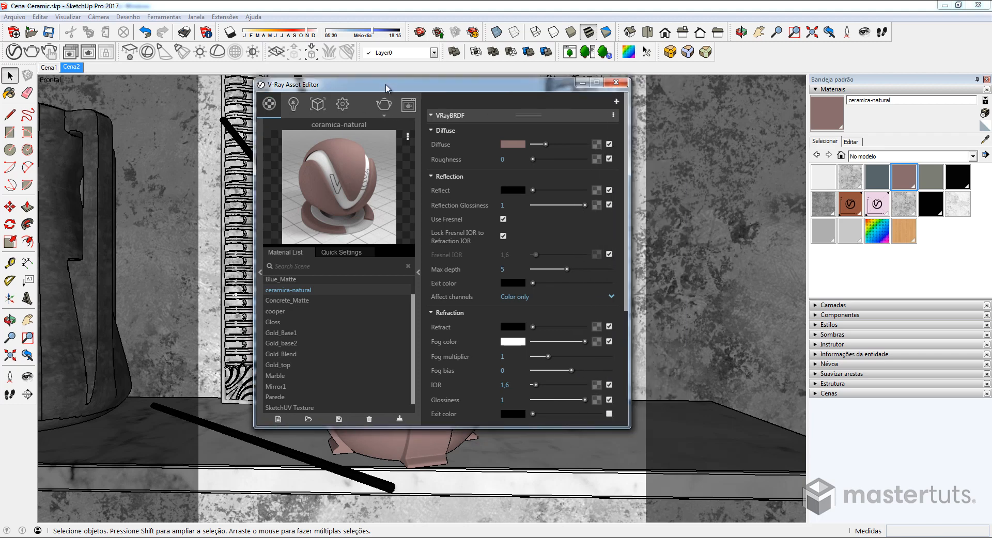
left_click(596, 144)
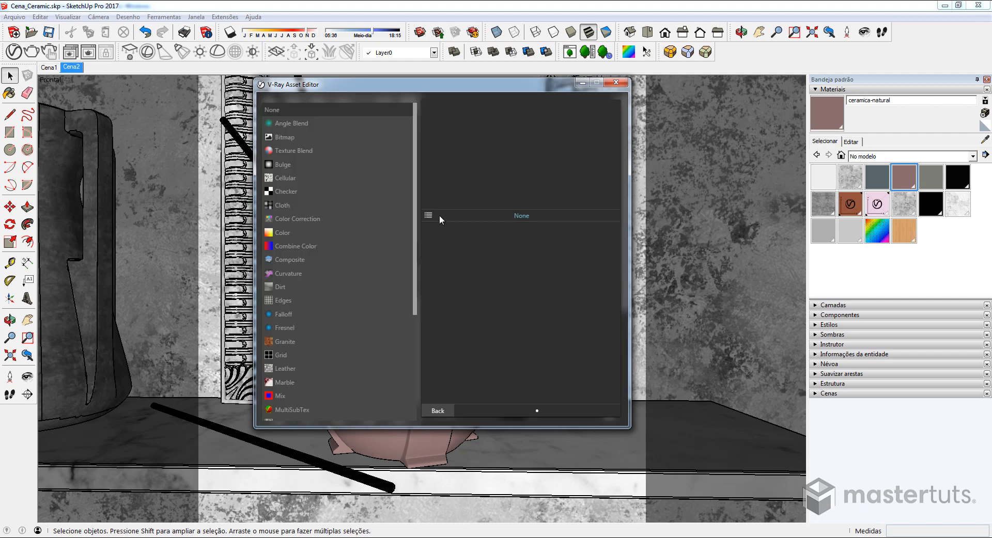
scroll(417, 230, "down", 4)
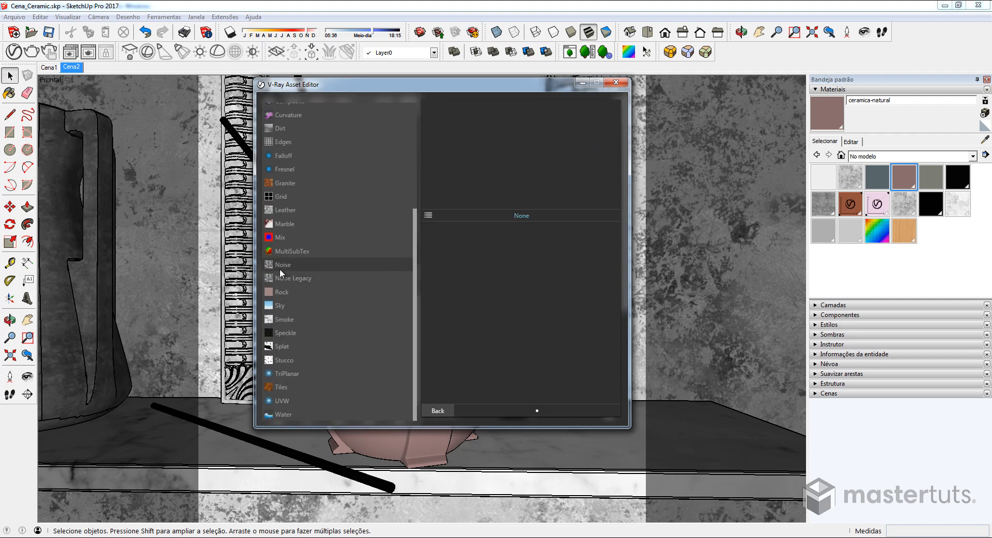
left_click(281, 237)
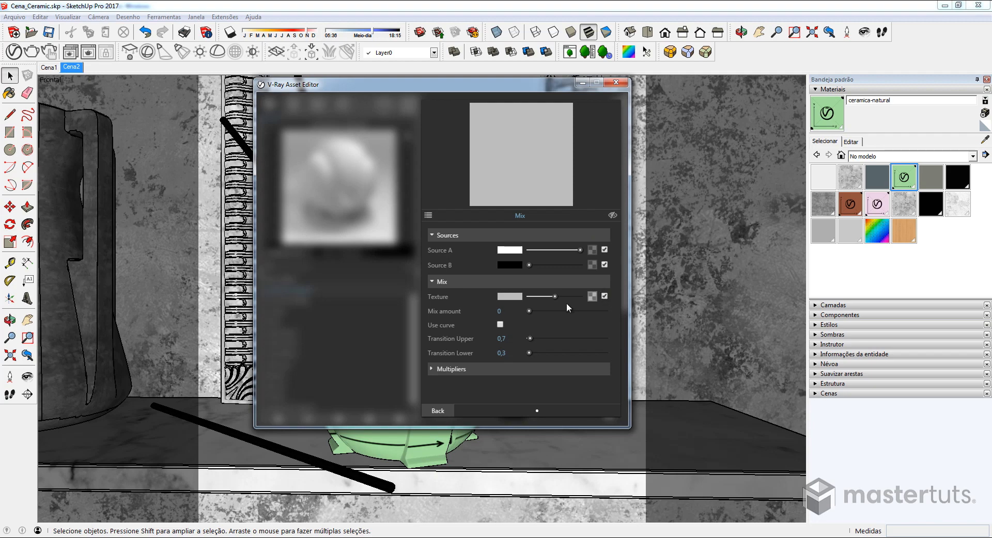
Load the diffuse.png texture as a Bitmap in Source A of the Mix map
left_click(592, 251)
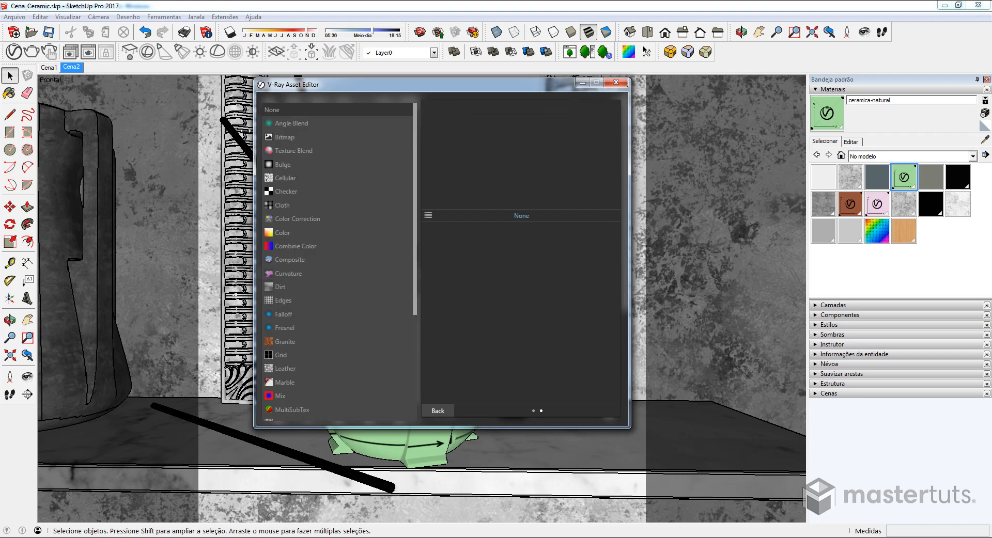
left_click(286, 135)
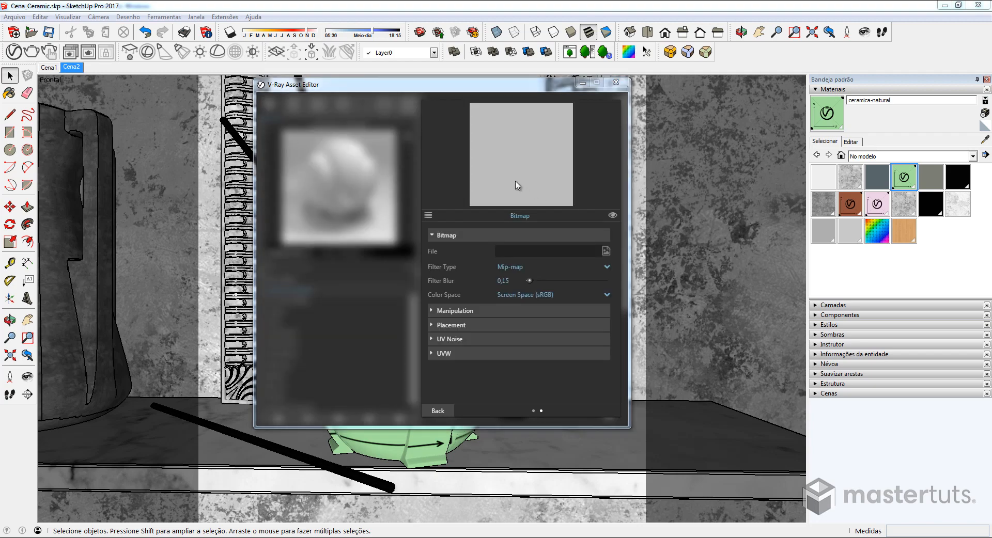
left_click(516, 184)
left_click(495, 190)
double_click(495, 190)
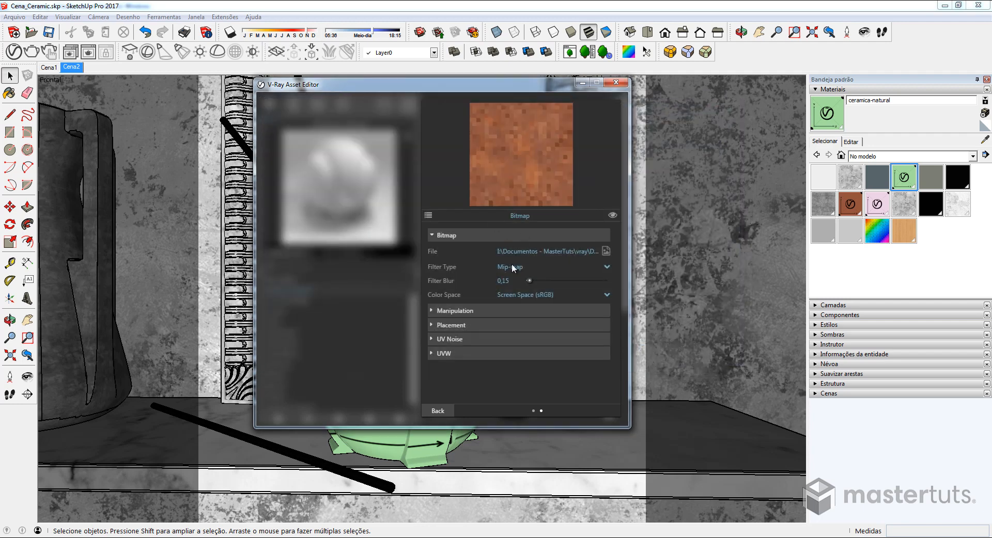
left_click(437, 411)
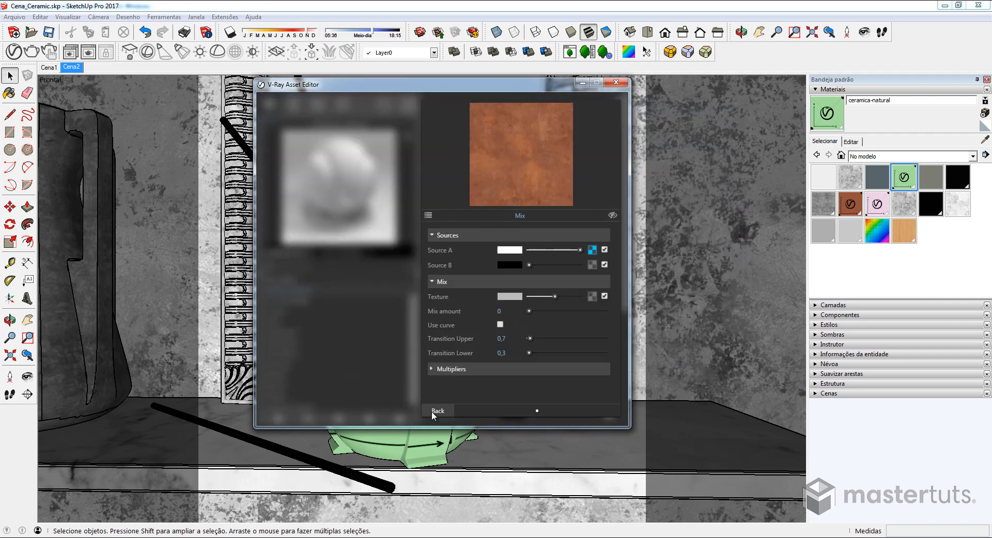
Set the Mix map's Source B to a very dark red with RGB 17, 0, 0
left_click(507, 265)
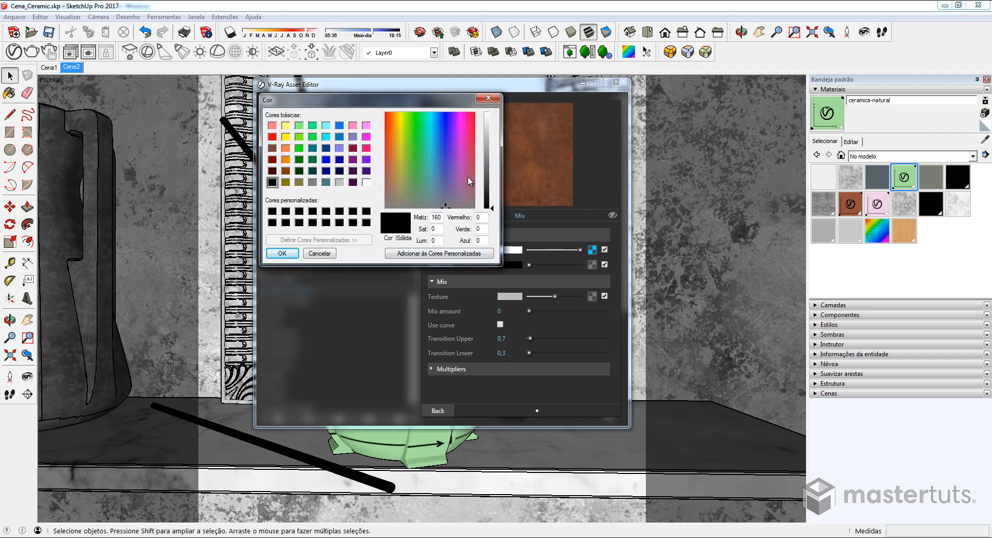
left_click(274, 171)
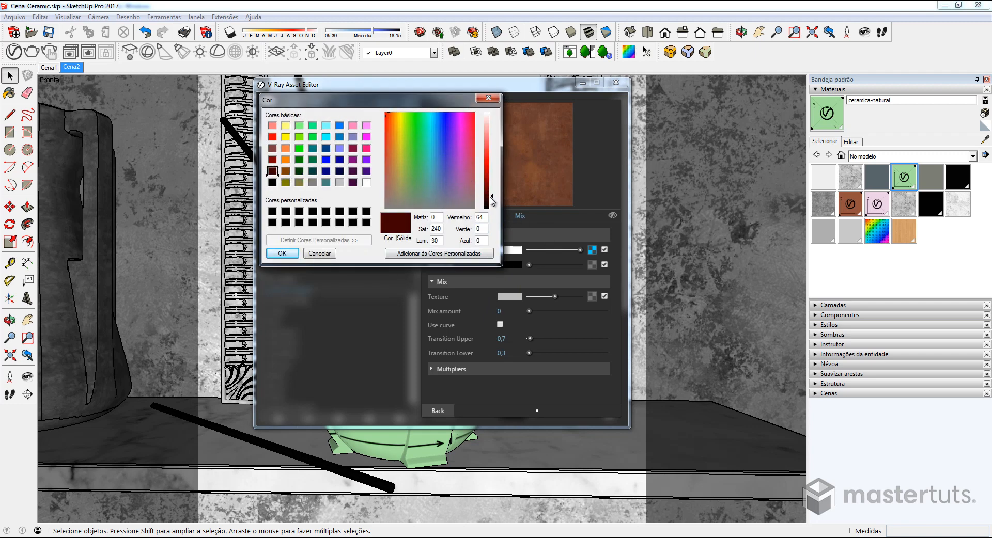
left_click_drag(491, 202, 490, 208)
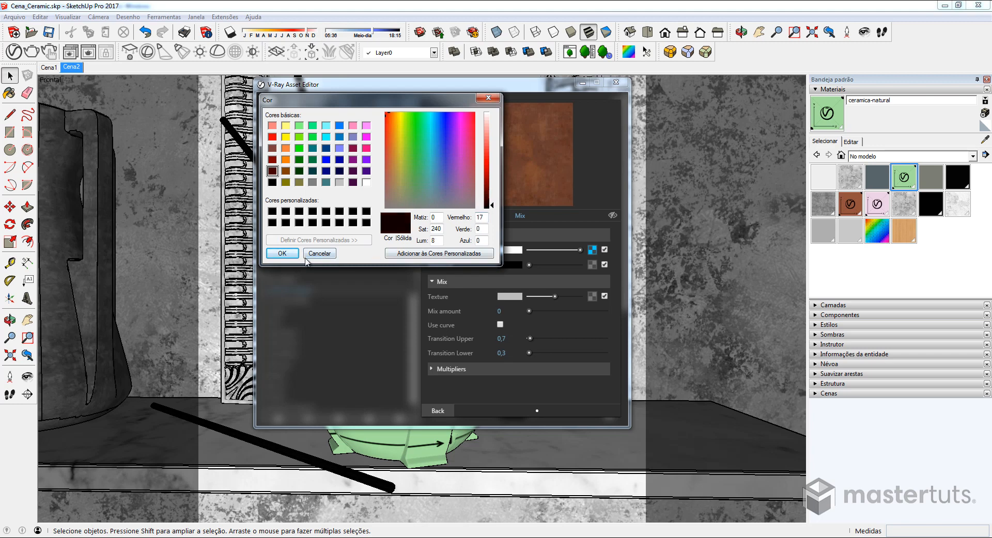
left_click(282, 254)
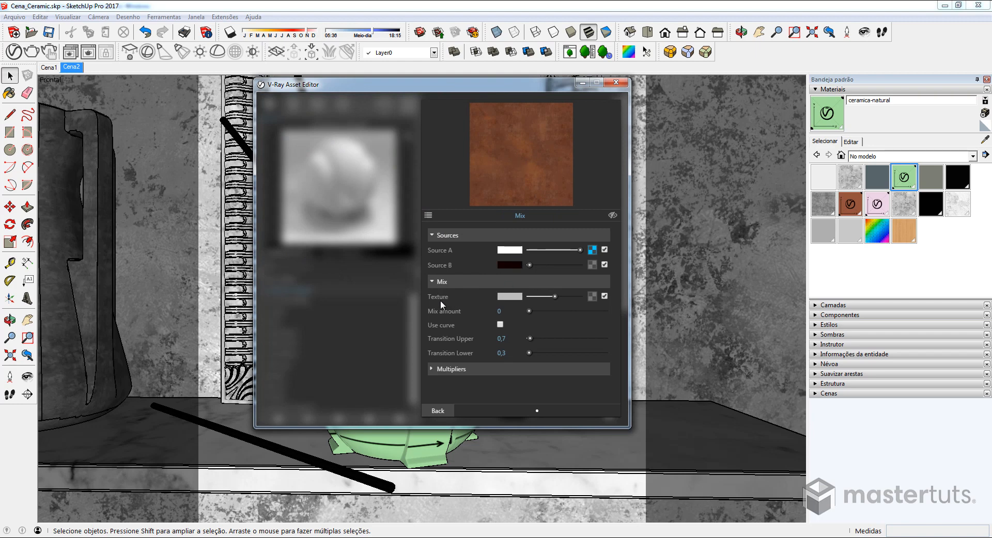
Add a Dirt map to the Mix texture slot and load the diffuse.png bitmap as its unoccluded map
left_click(593, 296)
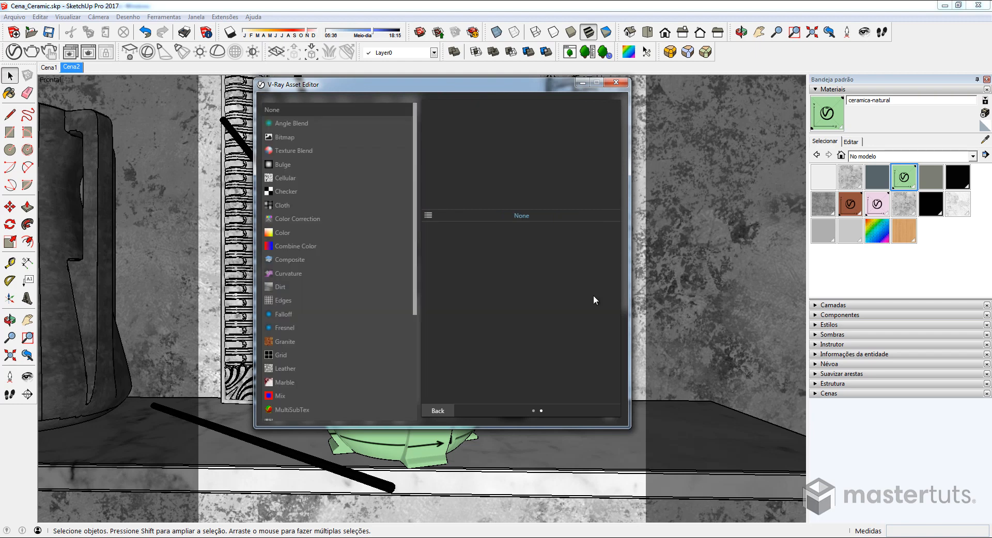
left_click(283, 286)
left_click(592, 250)
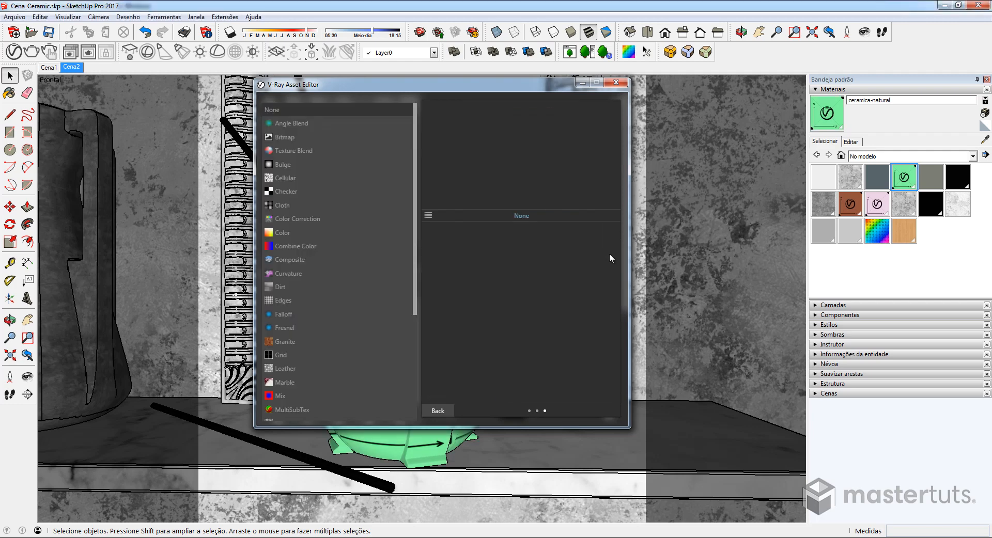
left_click(280, 137)
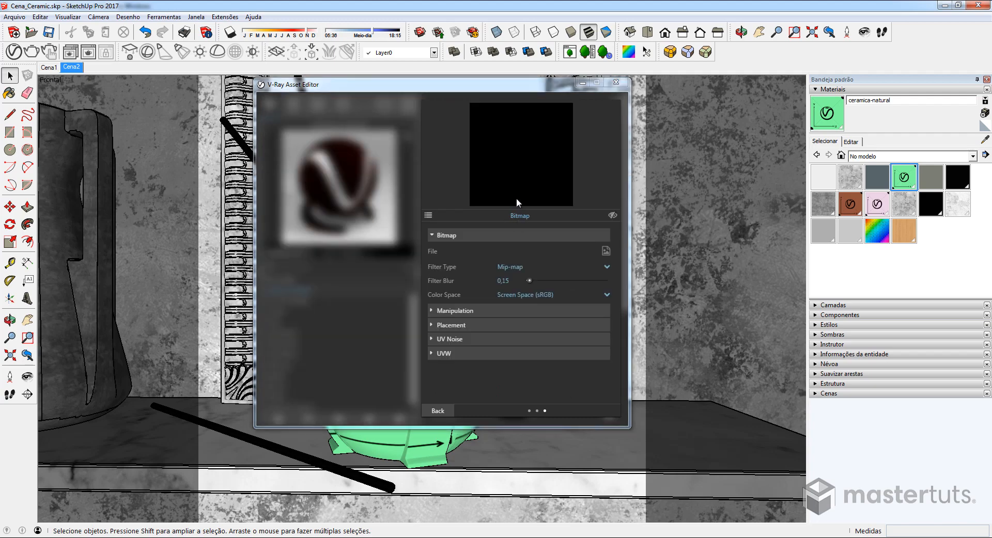
double_click(513, 194)
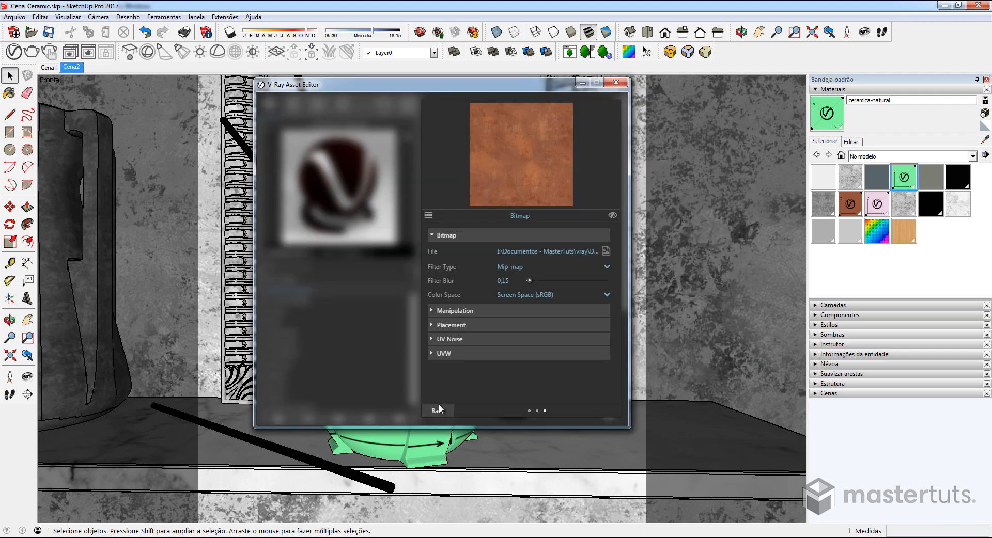
left_click(439, 410)
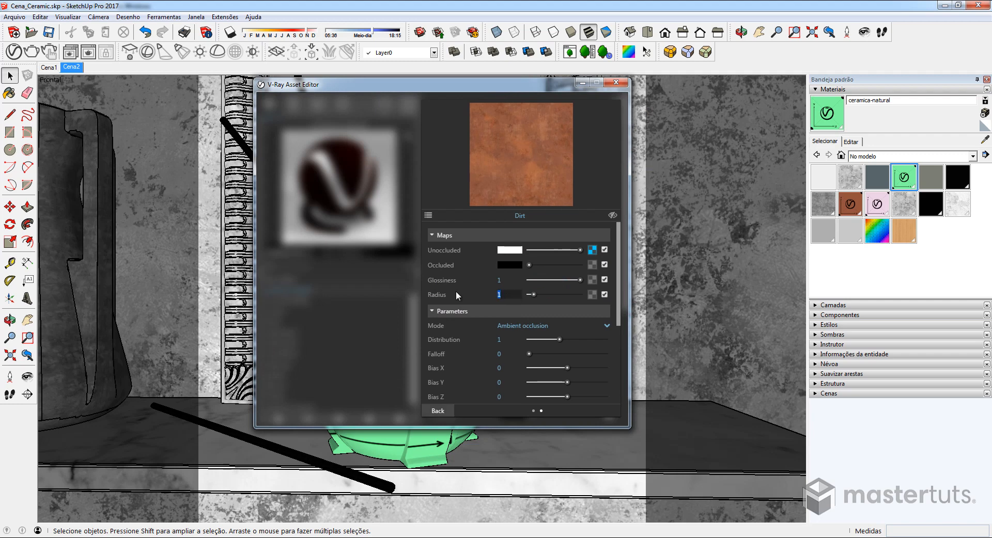
Set the Dirt map's radius to 10, return to the main material settings and close the Asset Editor
type("10")
key("Return")
left_click(447, 411)
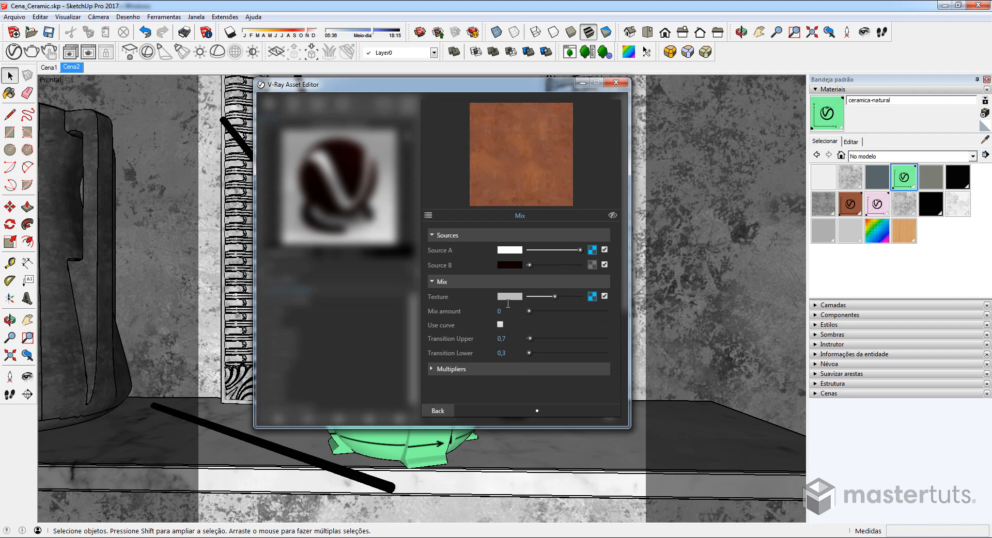
left_click(440, 411)
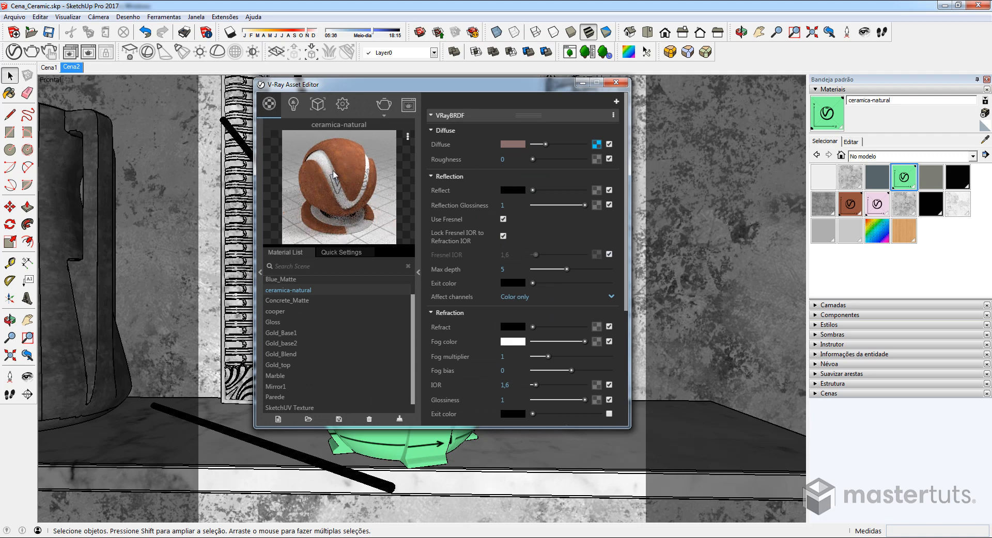
left_click(618, 82)
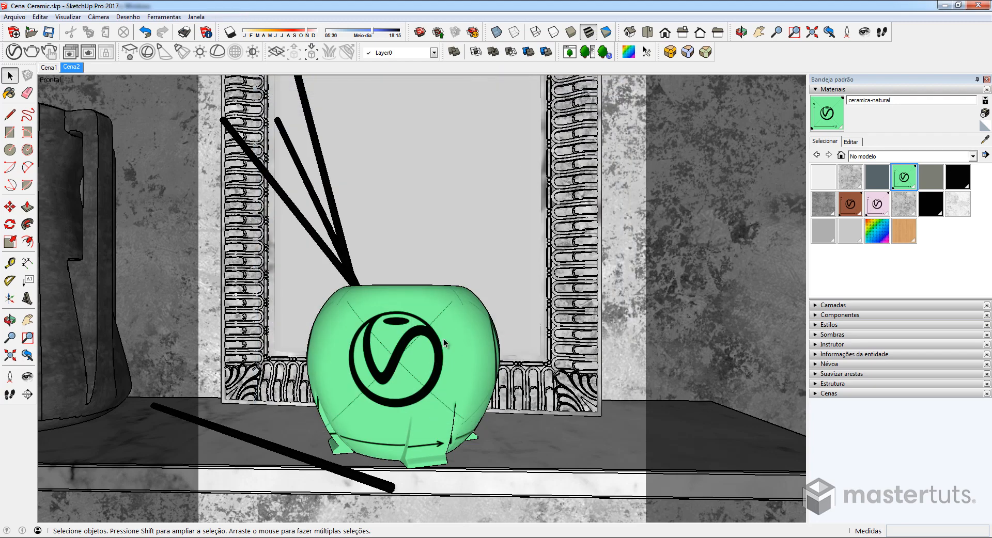
Open the round vase's group, select its surface and bring up the SketchUV mapping options for it
double_click(430, 352)
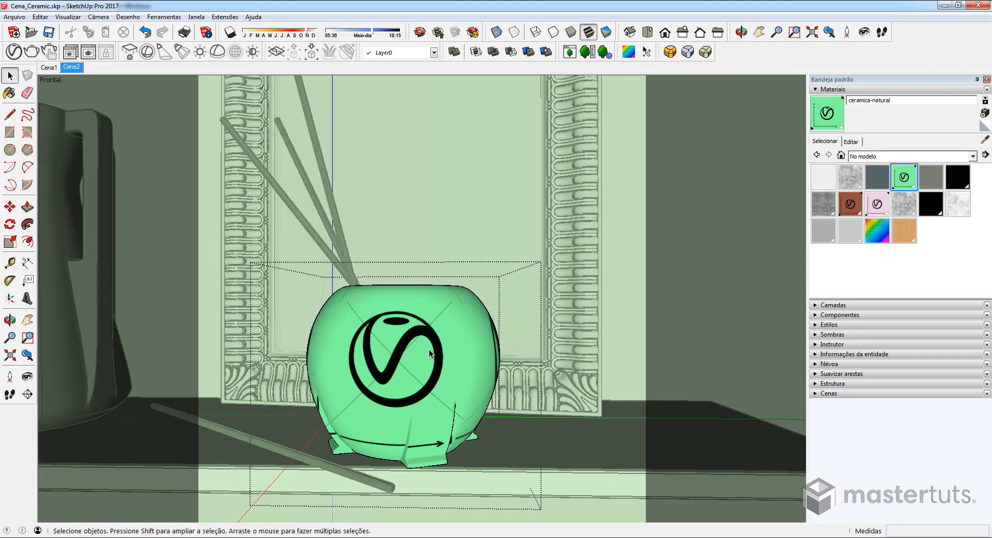
left_click(441, 354)
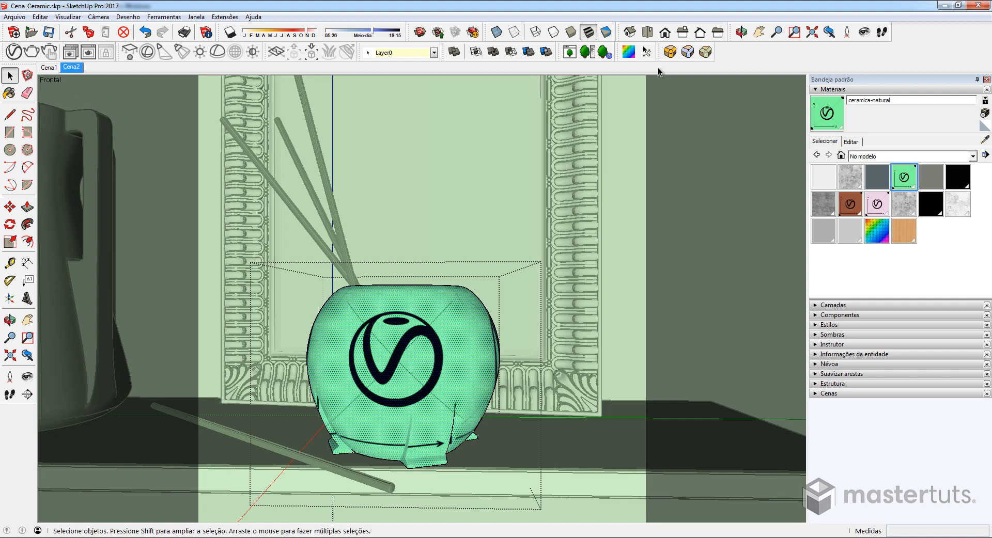
left_click(630, 55)
right_click(424, 345)
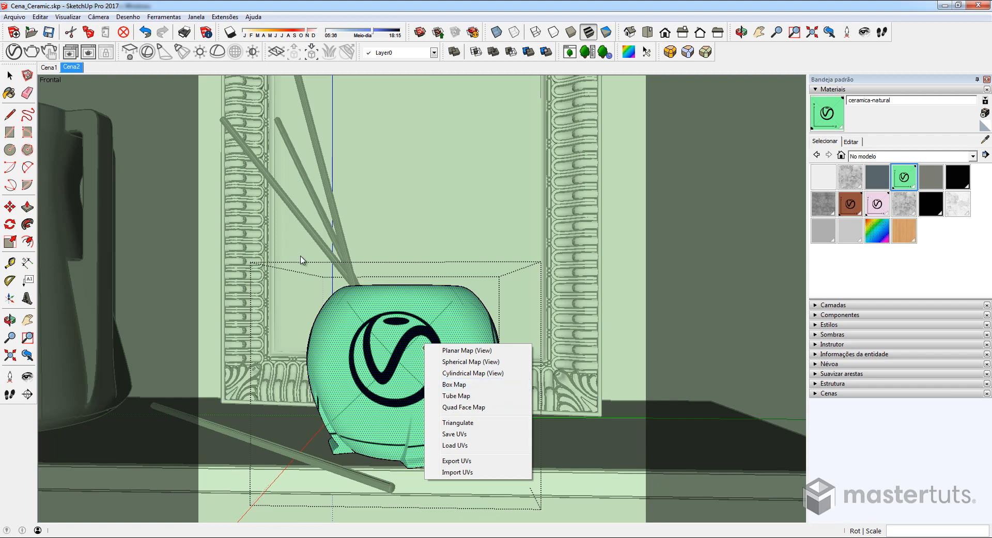
Display the Mix map's Source A diffuse bitmap on the vase in the viewport and return to the ceramica-natural settings
left_click(14, 51)
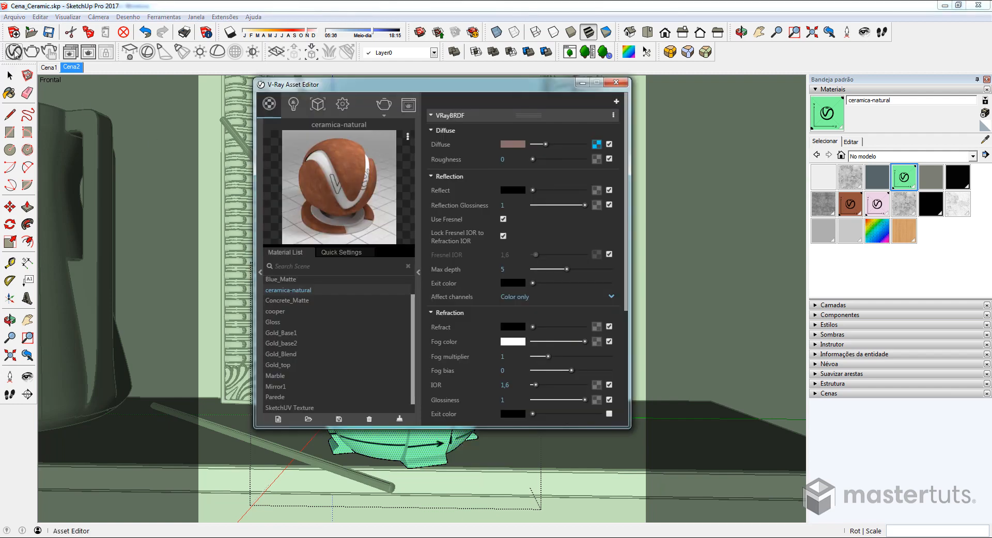
left_click(597, 145)
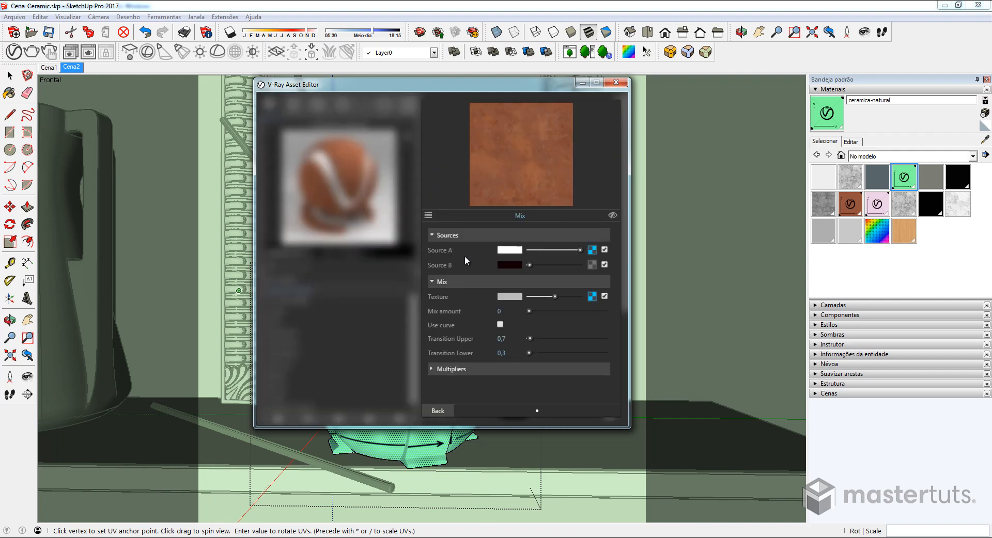
left_click(599, 251)
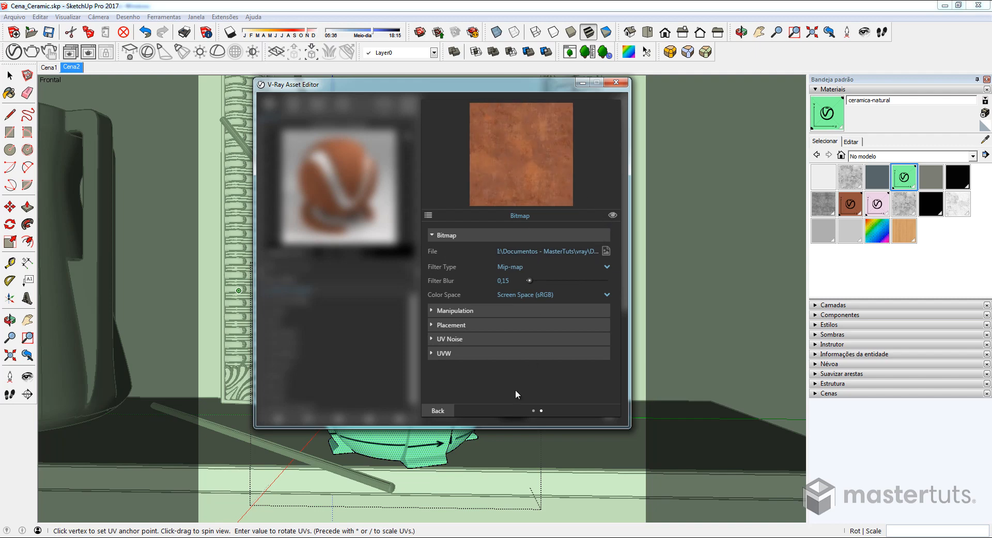
left_click(437, 411)
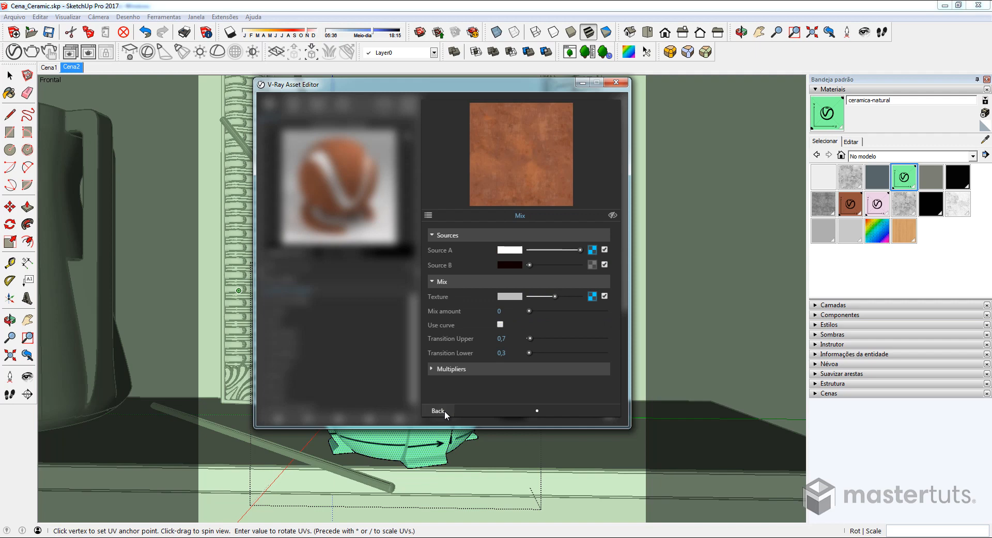
left_click(445, 410)
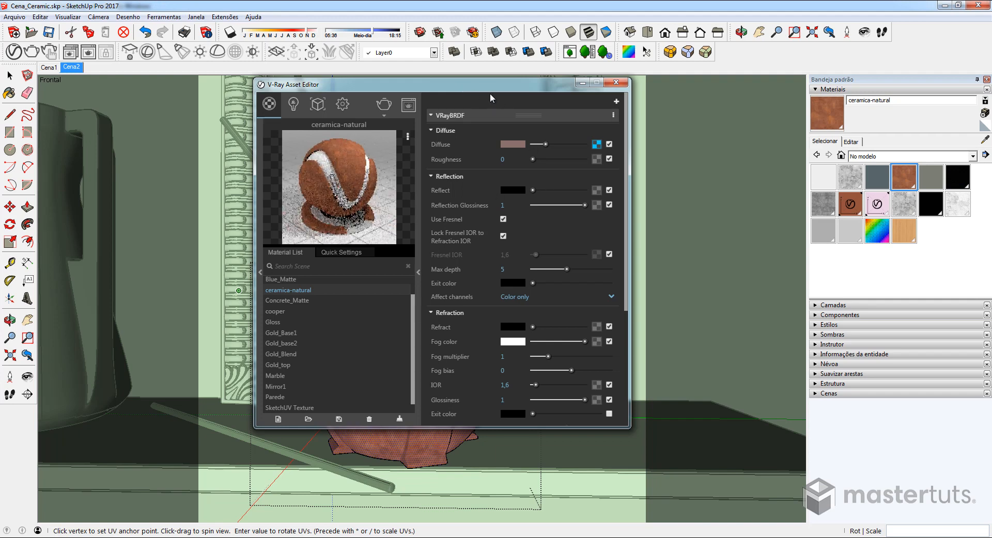
left_click_drag(484, 90, 245, 115)
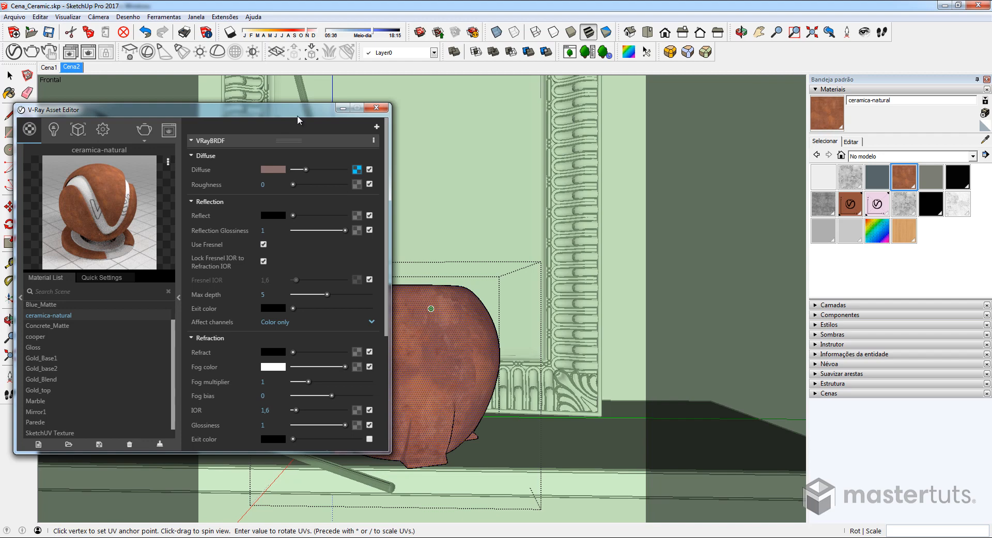
left_click_drag(298, 115, 599, 92)
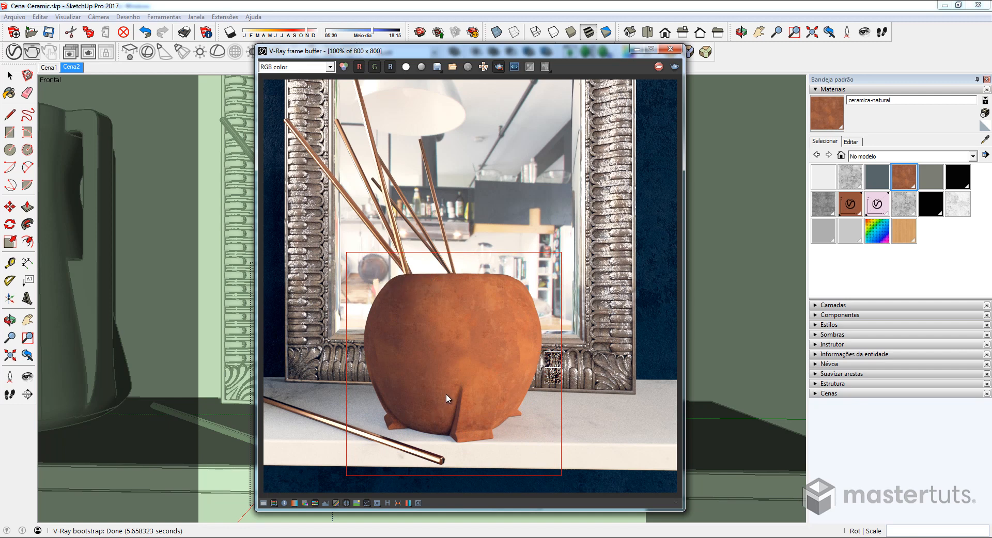
Examine the rendered vase's diffuse texture and dirt up close in the frame buffer
scroll(445, 394, "up", 1)
mouse_move(467, 334)
middle_mouse_down()
mouse_move(484, 324)
mouse_move(460, 343)
middle_mouse_up()
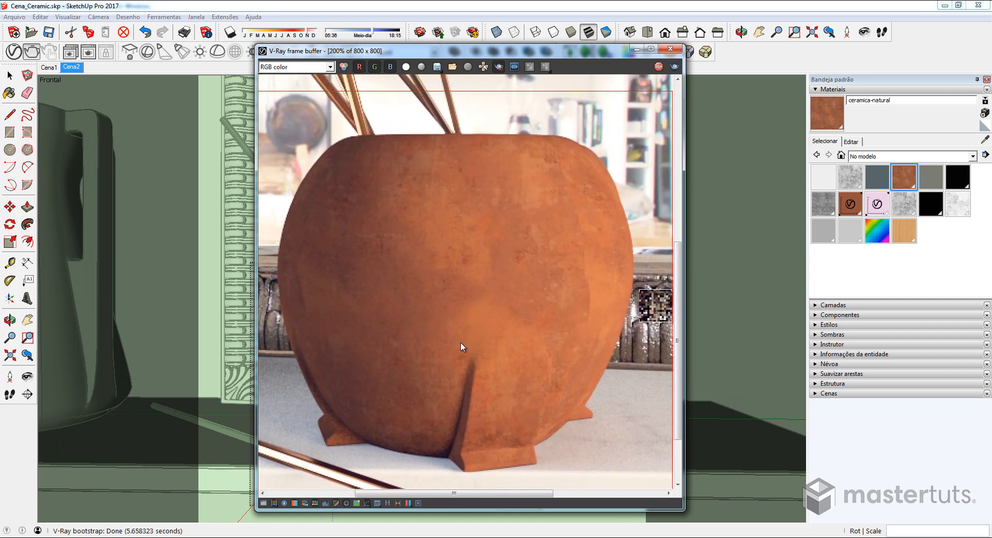
scroll(460, 342, "down", 1)
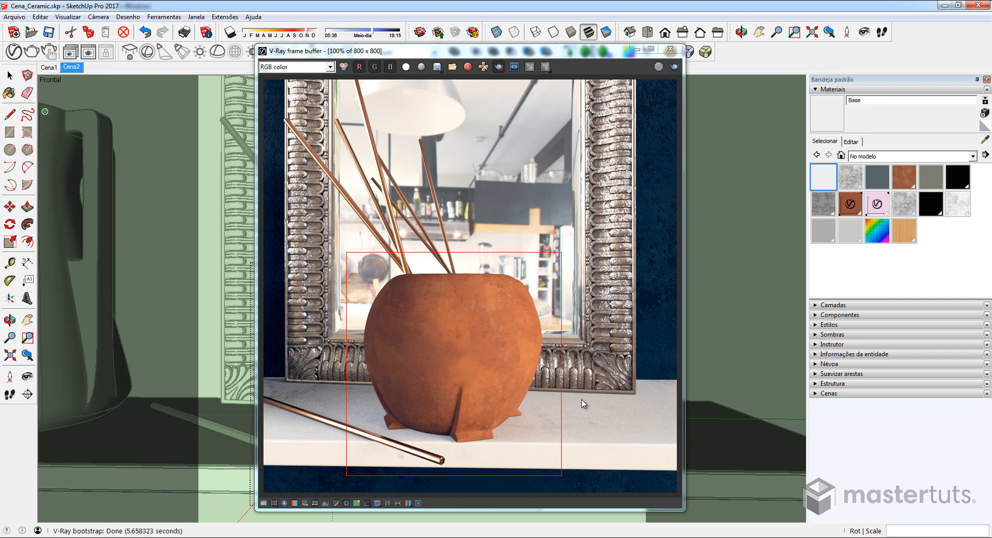
Load reflection.png as a Bitmap in the Reflect slot of the ceramica-natural material
left_click(14, 51)
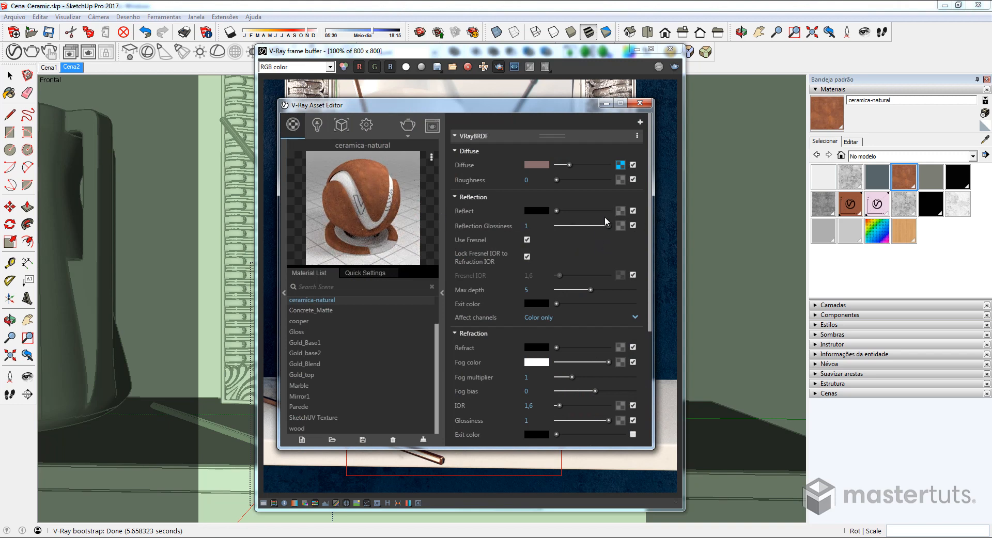
left_click(620, 212)
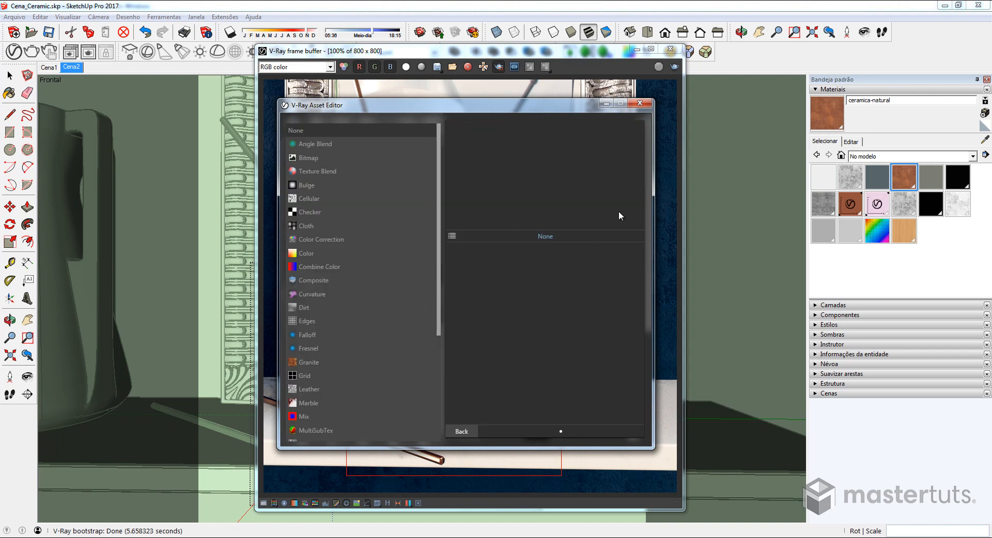
left_click(308, 160)
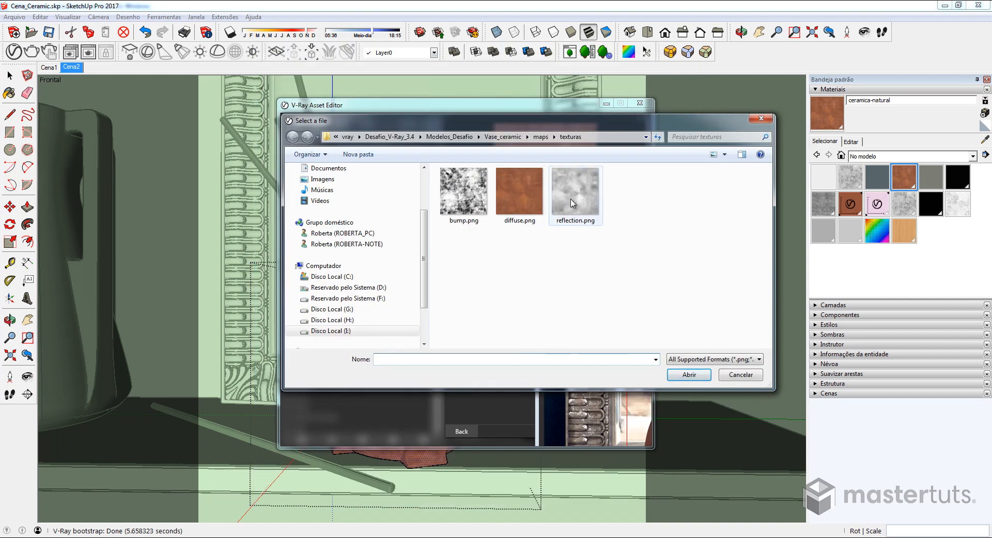
double_click(574, 199)
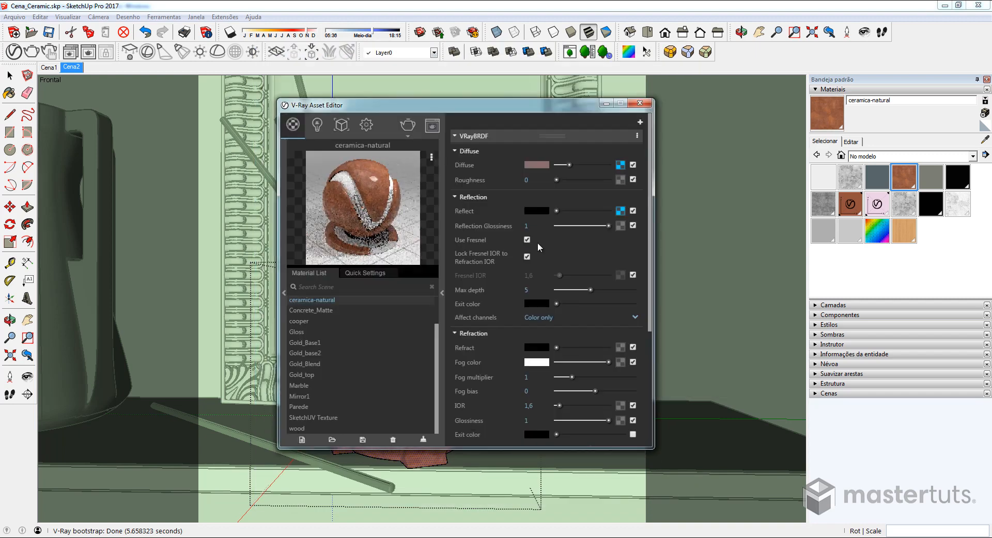
Set Reflection Glossiness to 0,45 and copy the Reflect bitmap into its texture slot
double_click(542, 226)
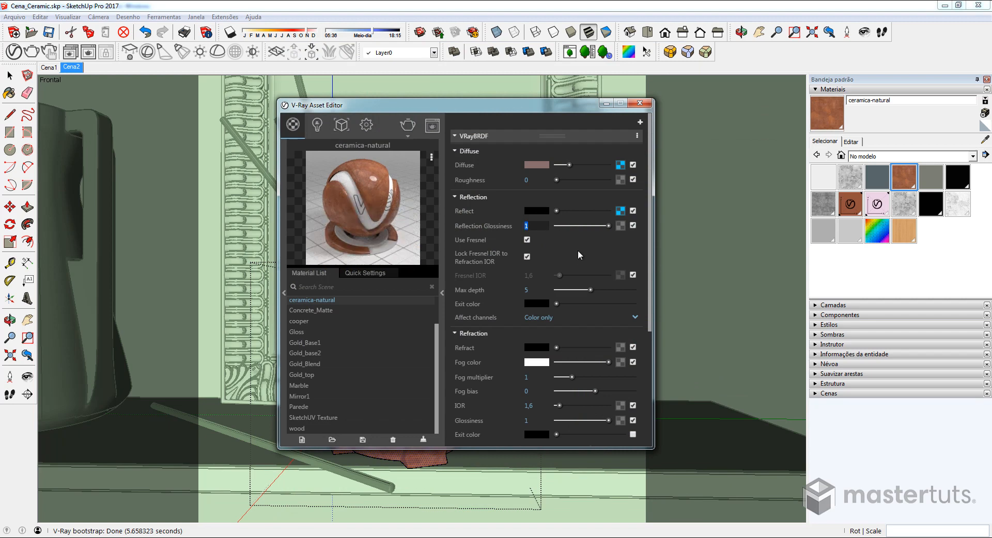
type(",45")
key("Return")
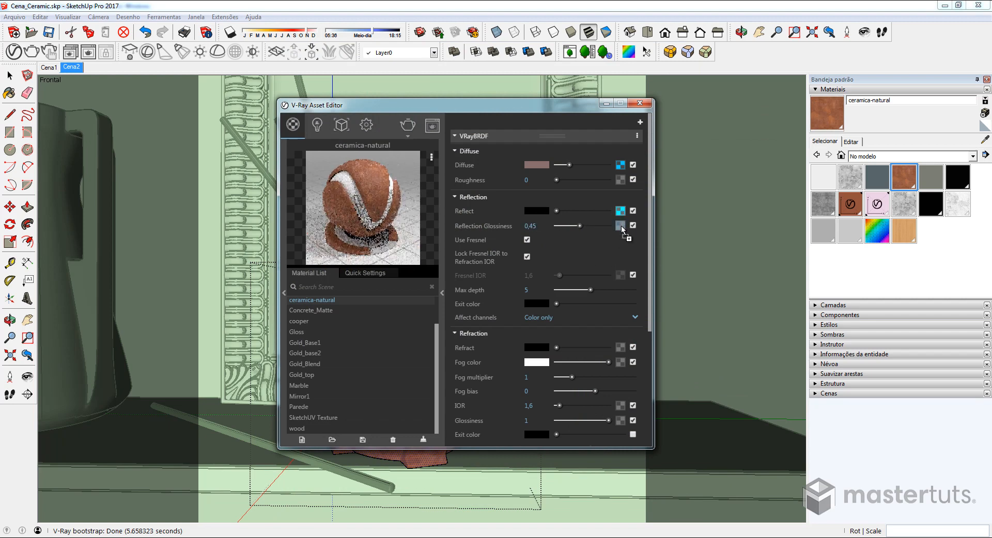
left_click_drag(622, 231, 621, 227)
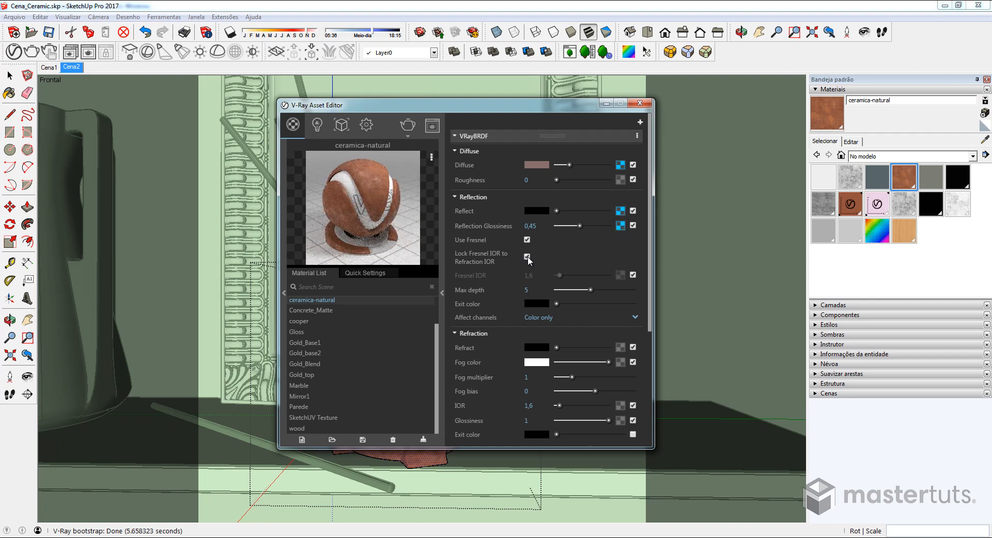
Unlock the Fresnel IOR from the refraction IOR and set it to 2
left_click(527, 257)
left_click(488, 274)
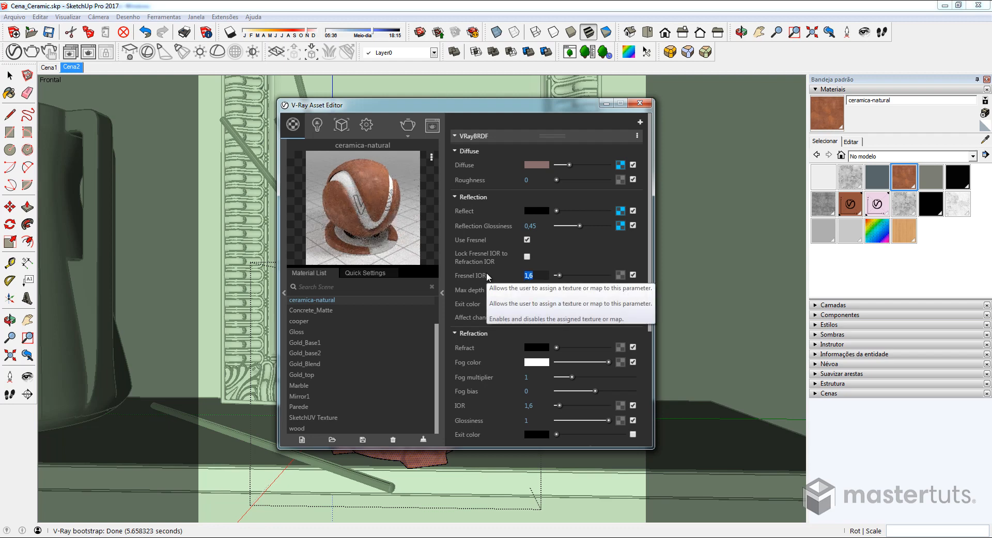
type("2")
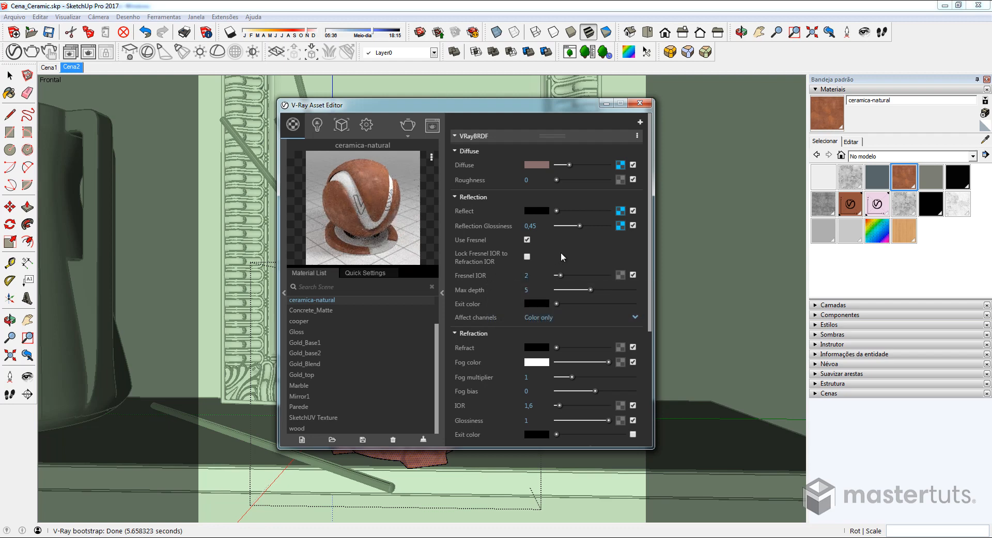
key("Return")
Turn on the Bump map in the Maps settings of the ceramica-natural material
scroll(586, 431, "down", 4)
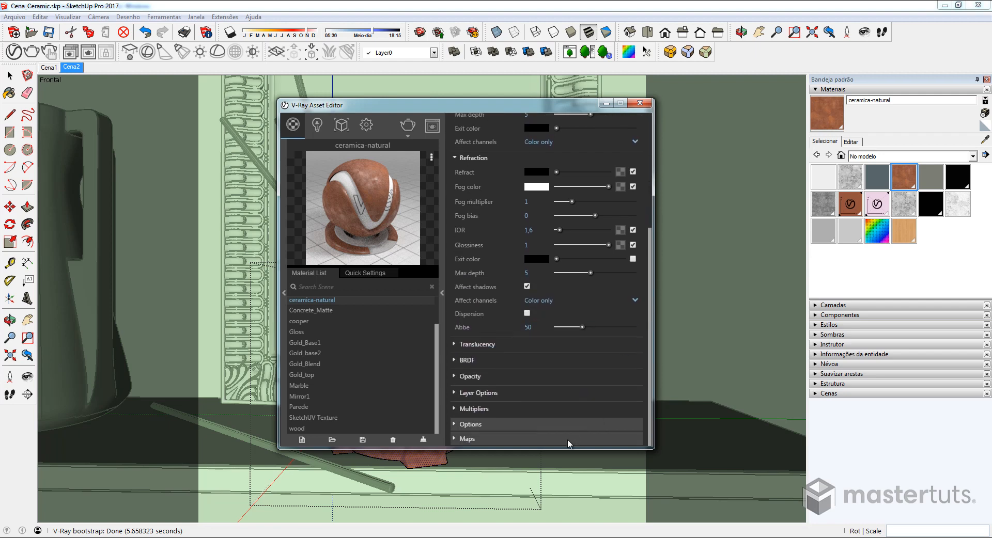
left_click(567, 439)
scroll(575, 313, "down", 1)
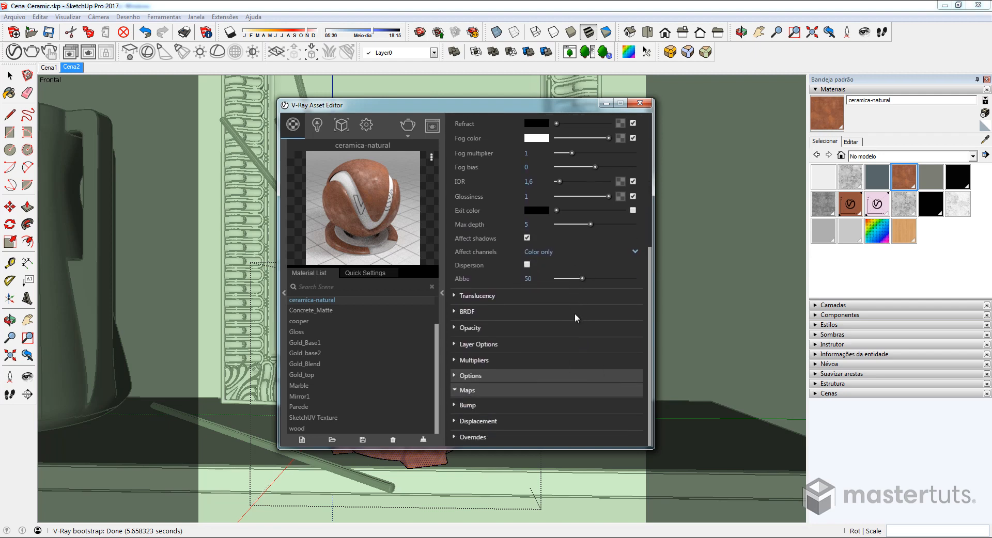
left_click(500, 405)
scroll(502, 401, "down", 1)
left_click(527, 363)
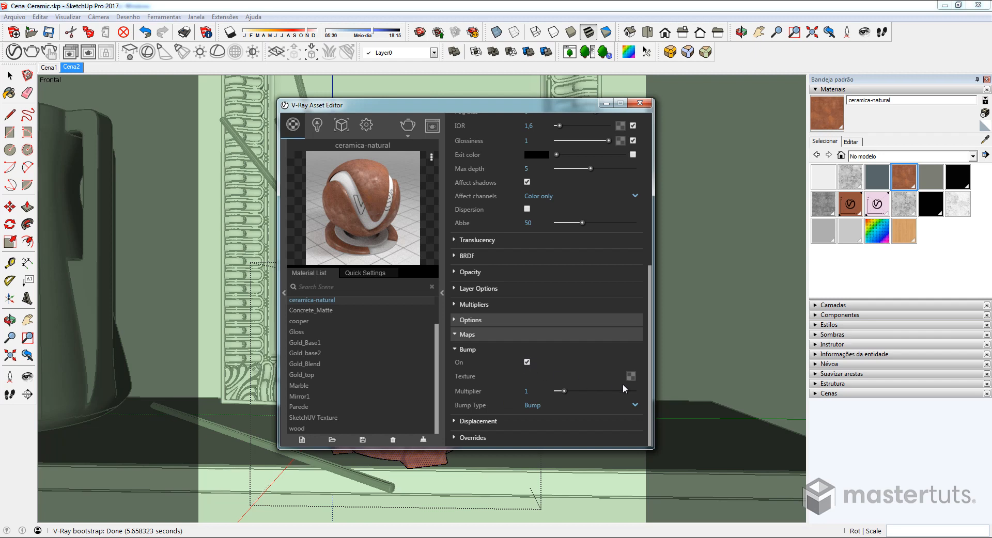
Load bump.png as a Bitmap in the bump texture slot and return to the material settings
left_click(631, 377)
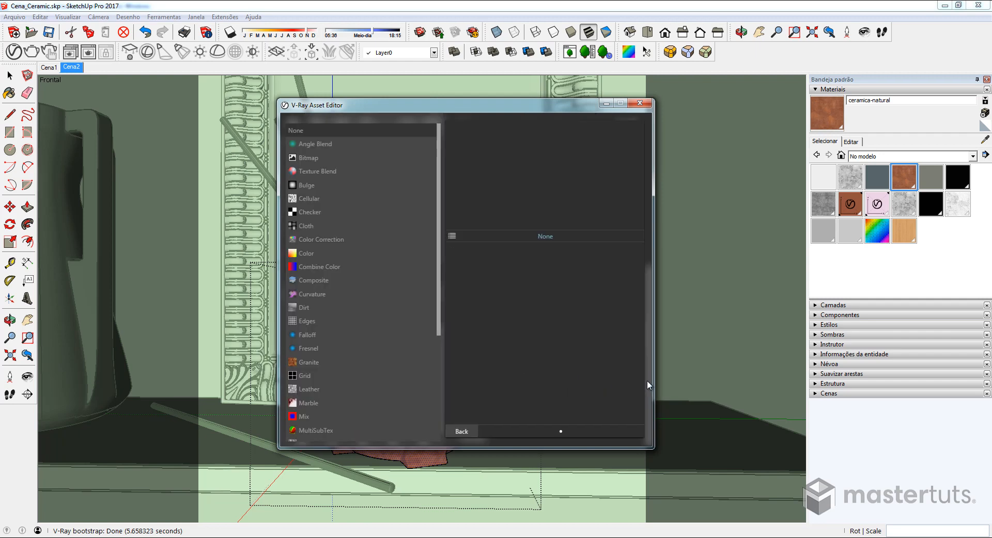
left_click(306, 156)
left_click(410, 189)
left_click(464, 192)
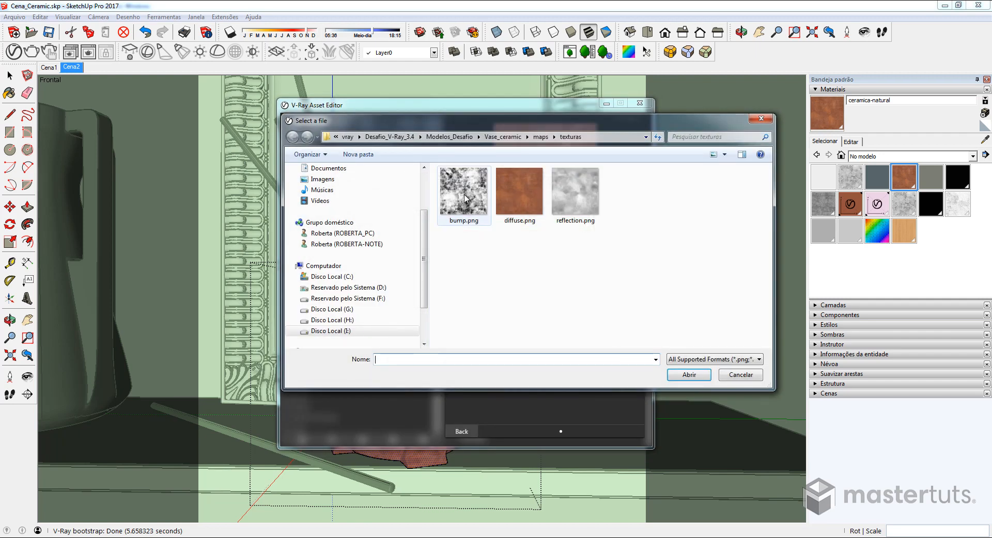
double_click(463, 197)
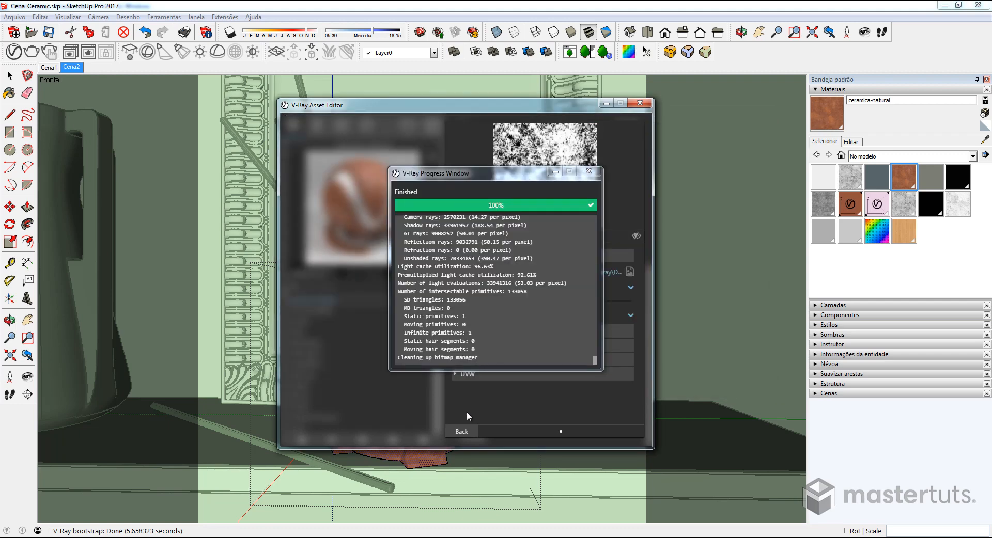
left_click(463, 432)
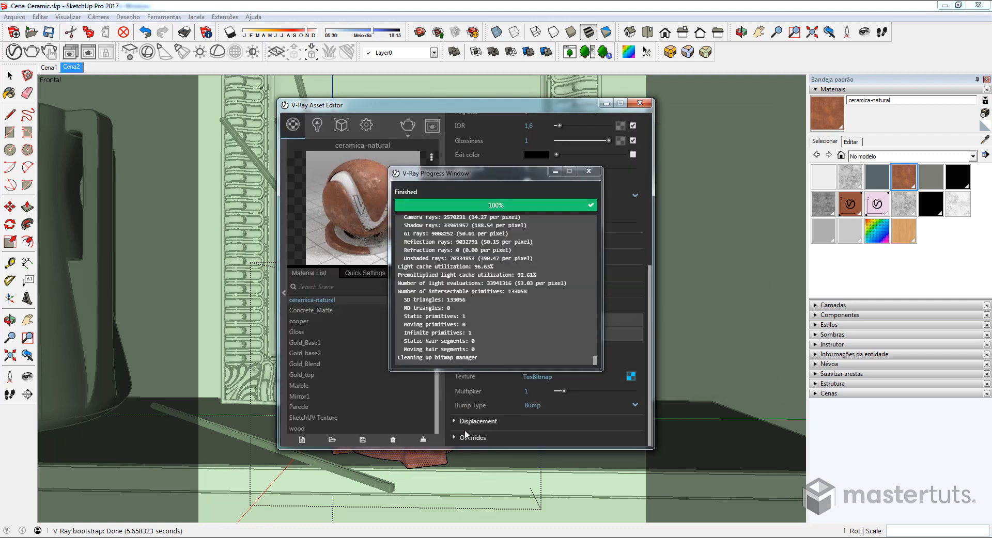
Close the render progress window and set the bump multiplier to 0,01
left_click(588, 171)
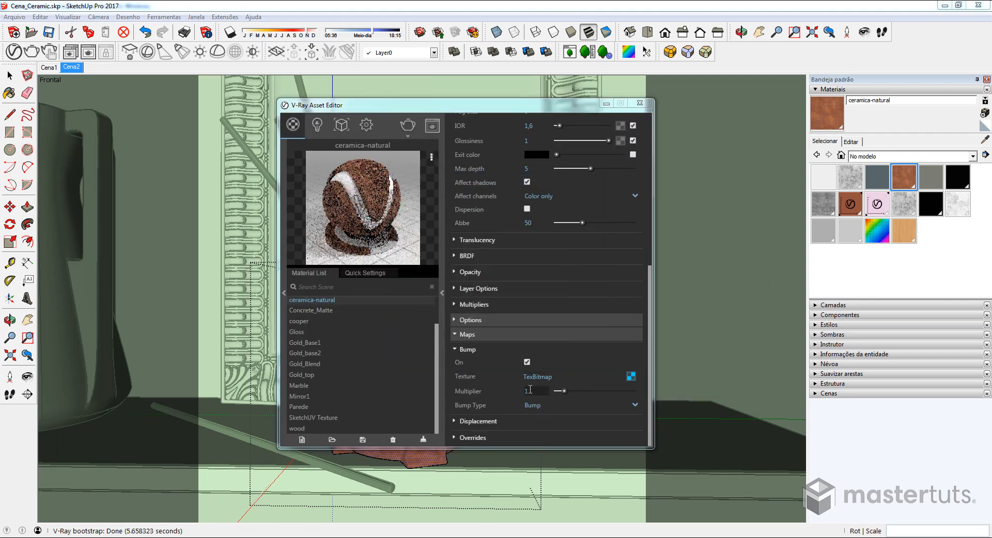
left_click_drag(533, 391, 501, 390)
type(",01")
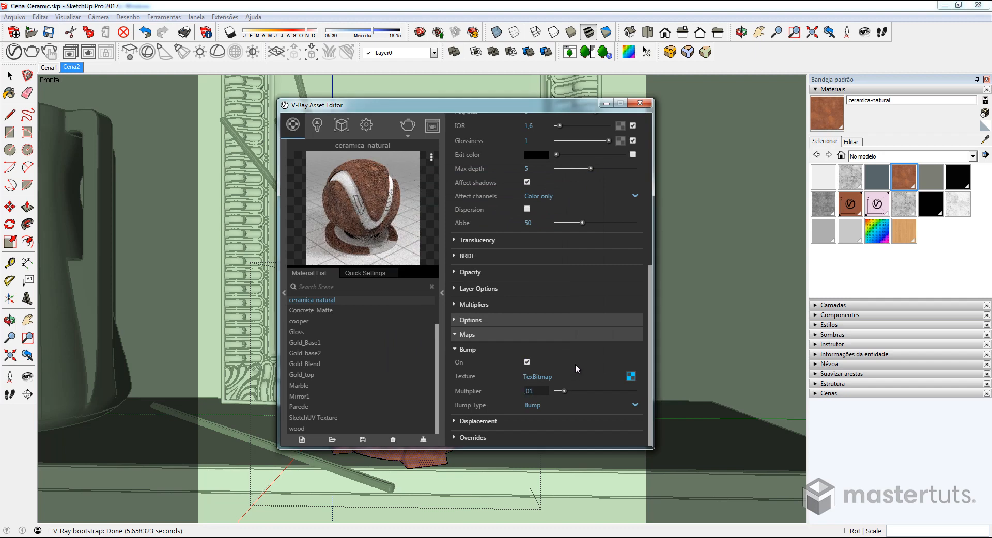
key("Return")
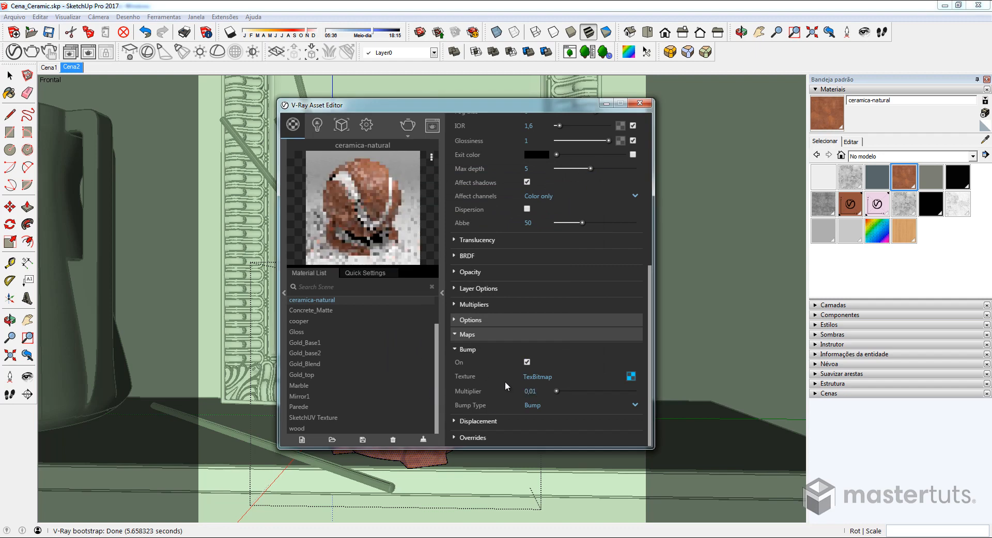
Close the Asset Editor and render the vase with the added reflection and bump maps
left_click(640, 103)
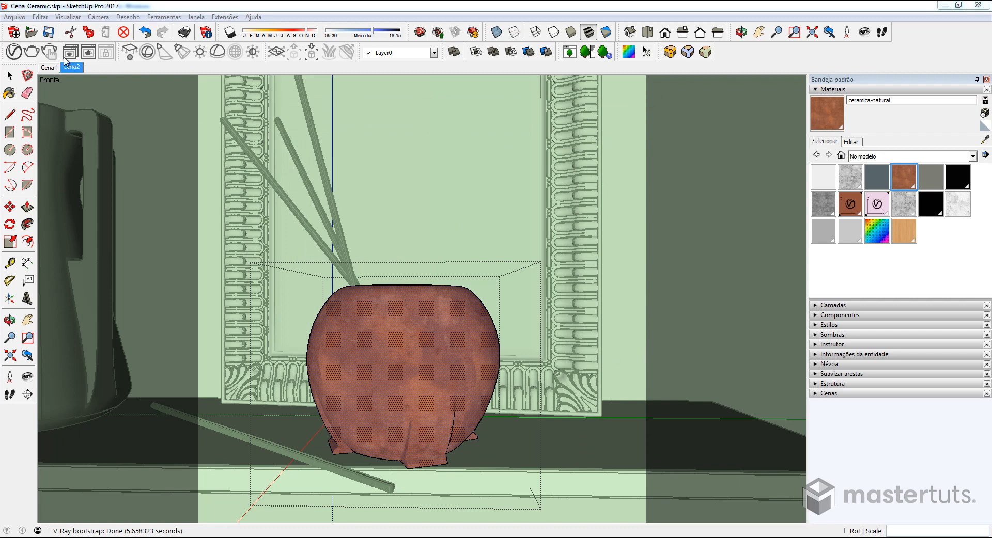
left_click(32, 52)
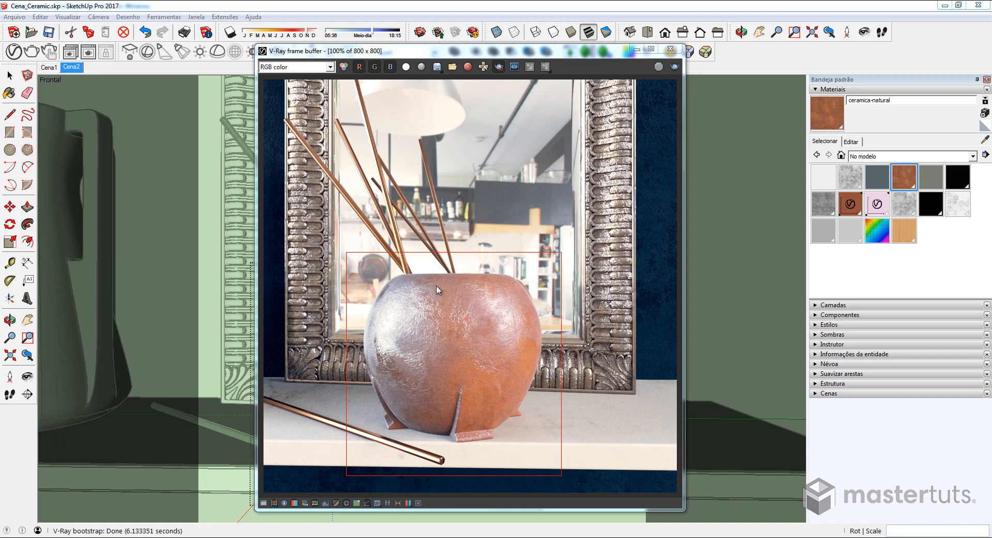
Set the ceramica-natural material's Reflect multiplier to 0,3 and its Reflection Glossiness multiplier to 0,5
left_click(14, 52)
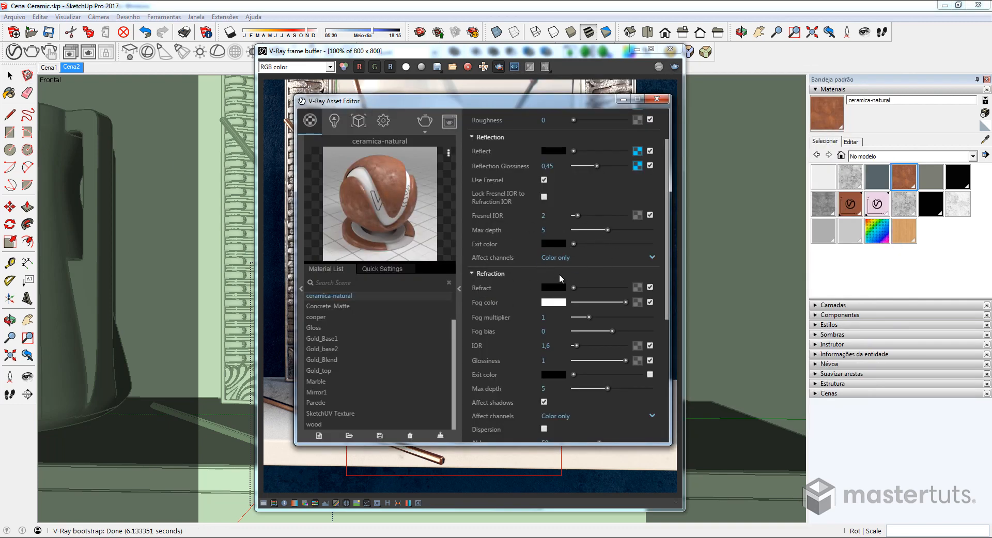
scroll(525, 330, "down", 5)
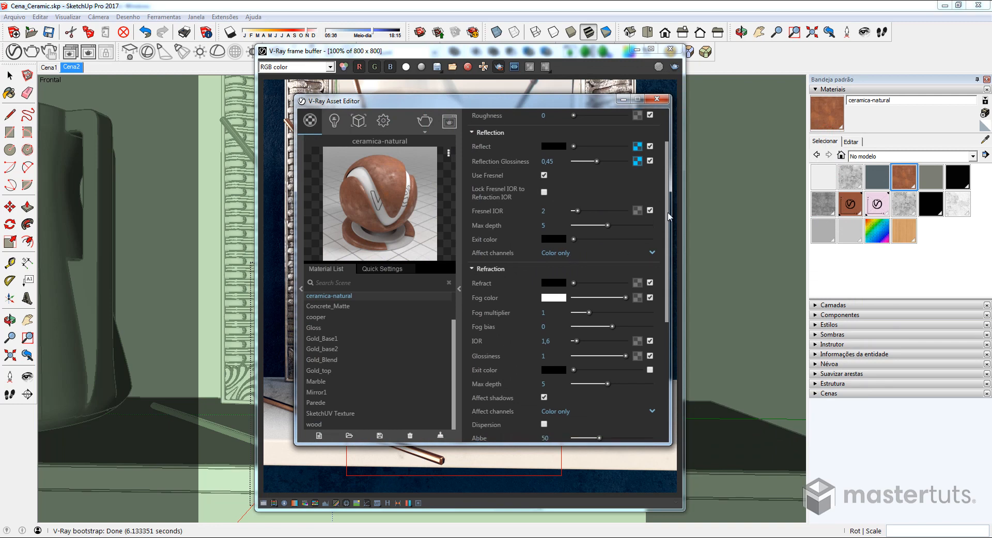
left_click(525, 330)
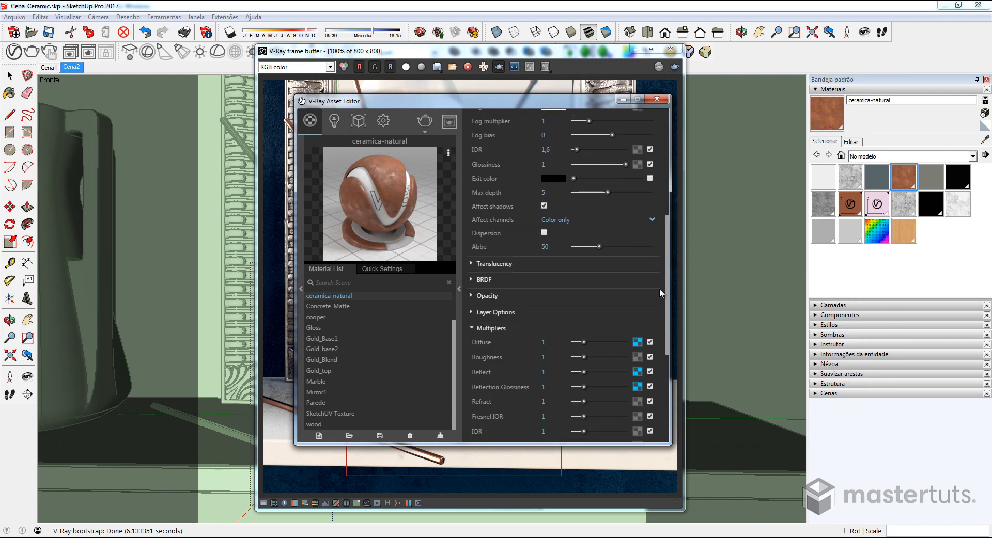
scroll(540, 304, "down", 2)
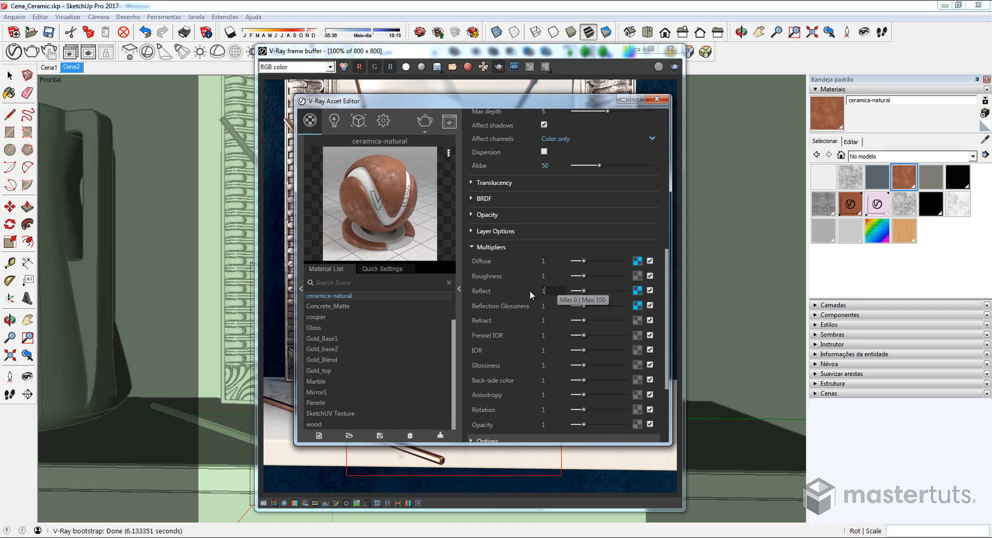
double_click(544, 292)
type(".3")
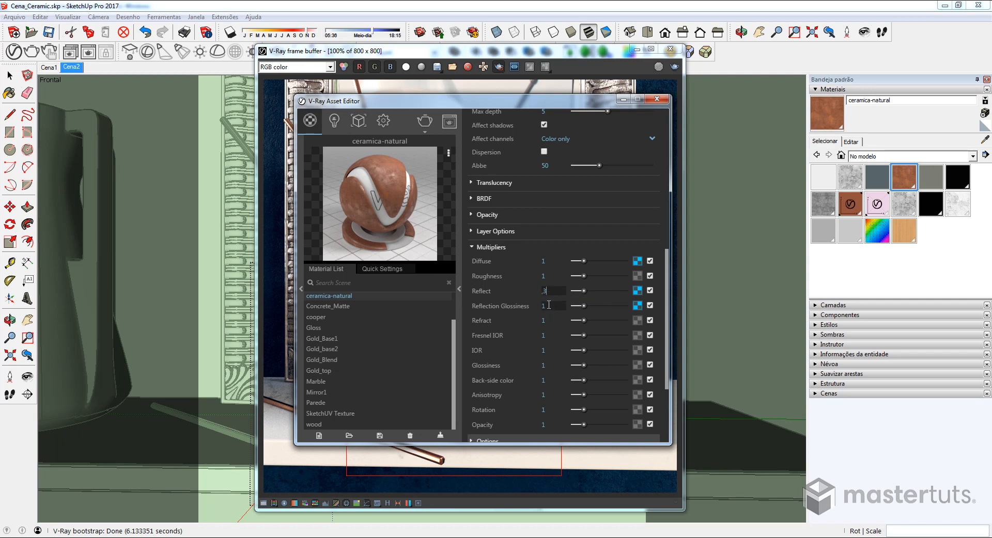
left_click_drag(550, 306, 521, 311)
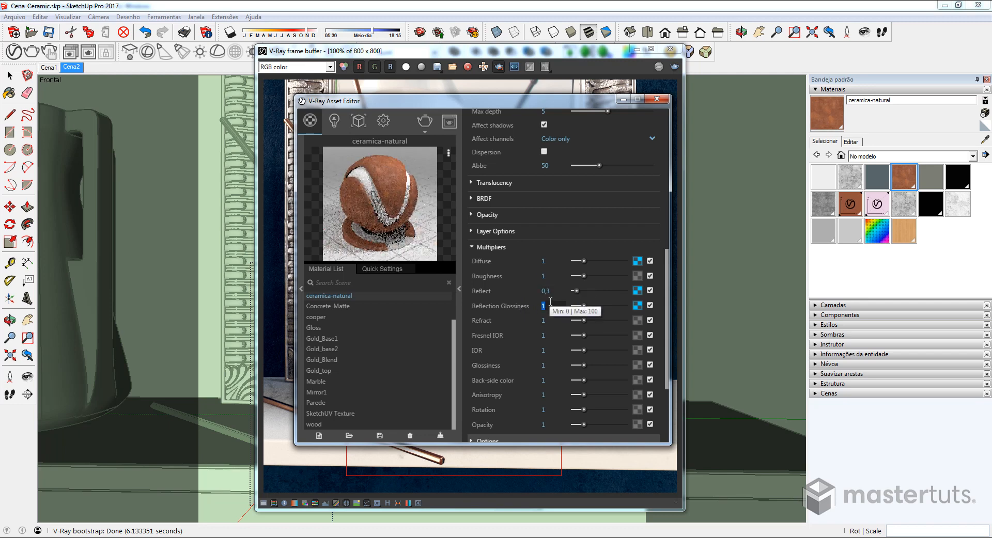
type(".5")
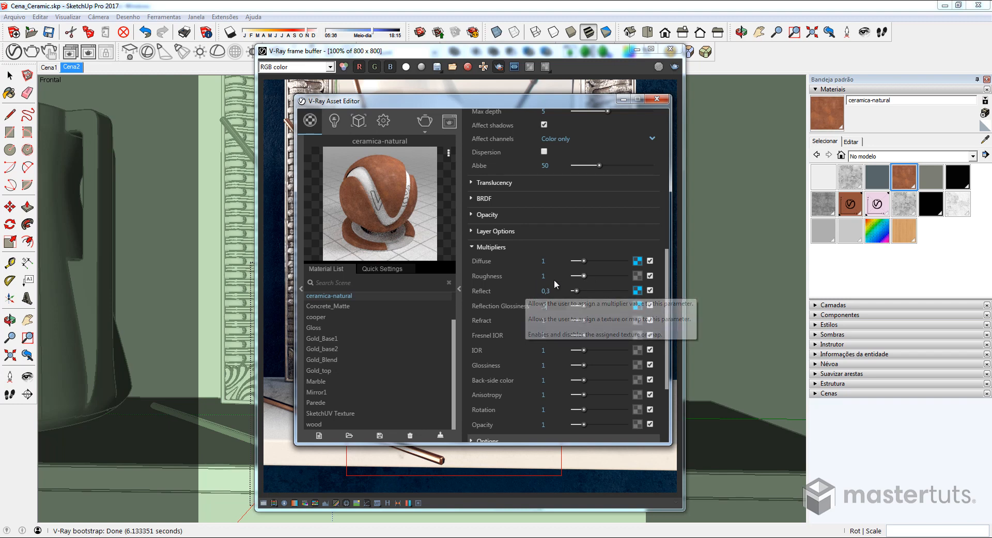
left_click(554, 293)
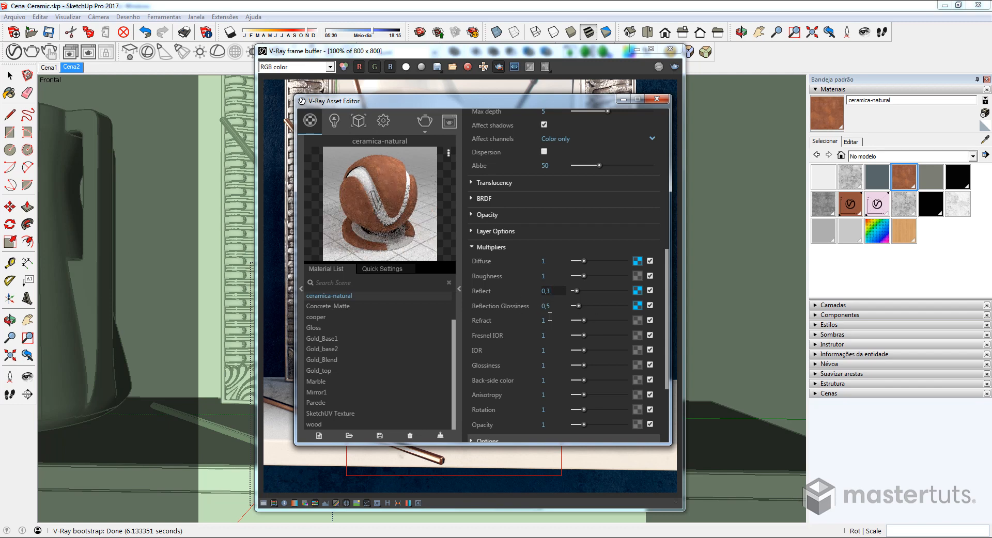
Close the Asset Editor, render the vase region again and inspect the vase surface at 200%
left_click(656, 101)
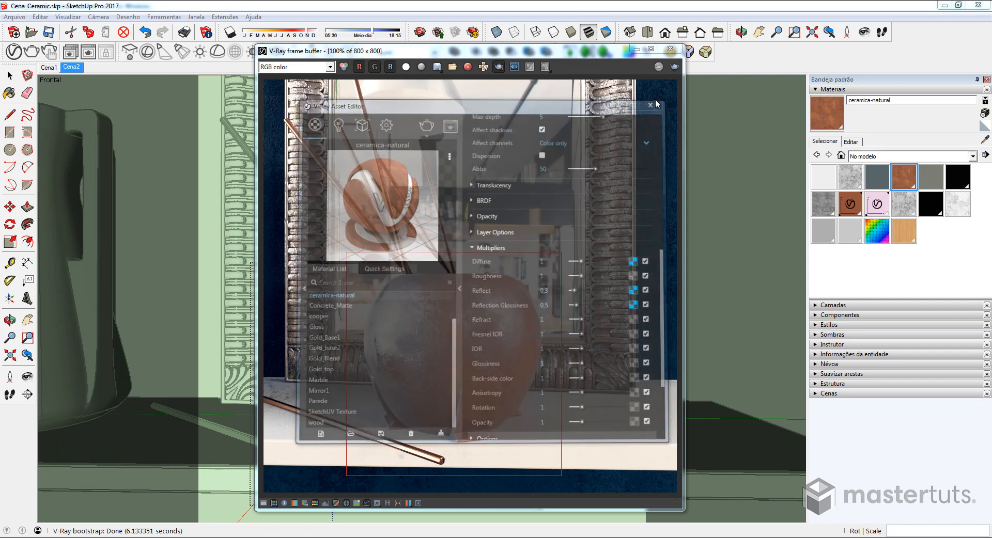
left_click(674, 68)
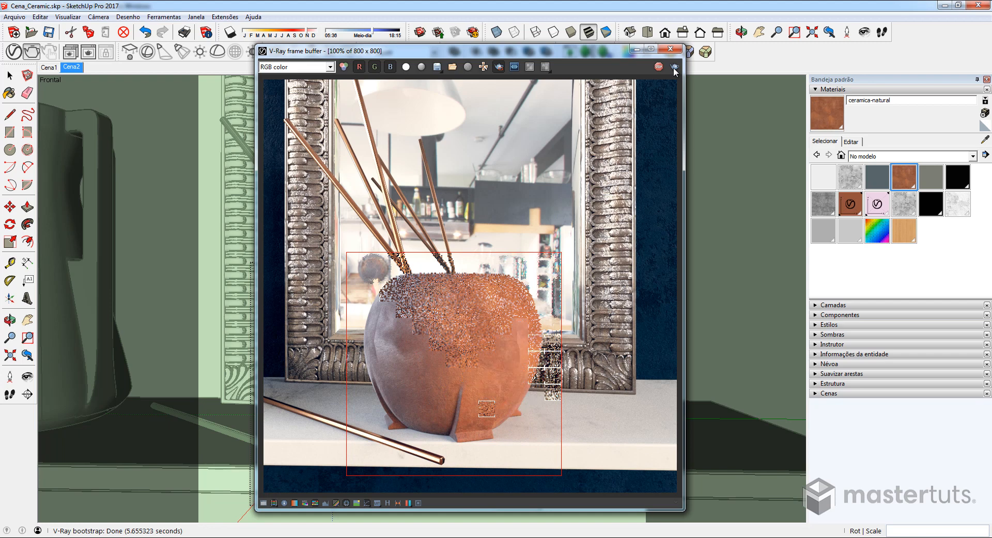
scroll(510, 303, "up", 1)
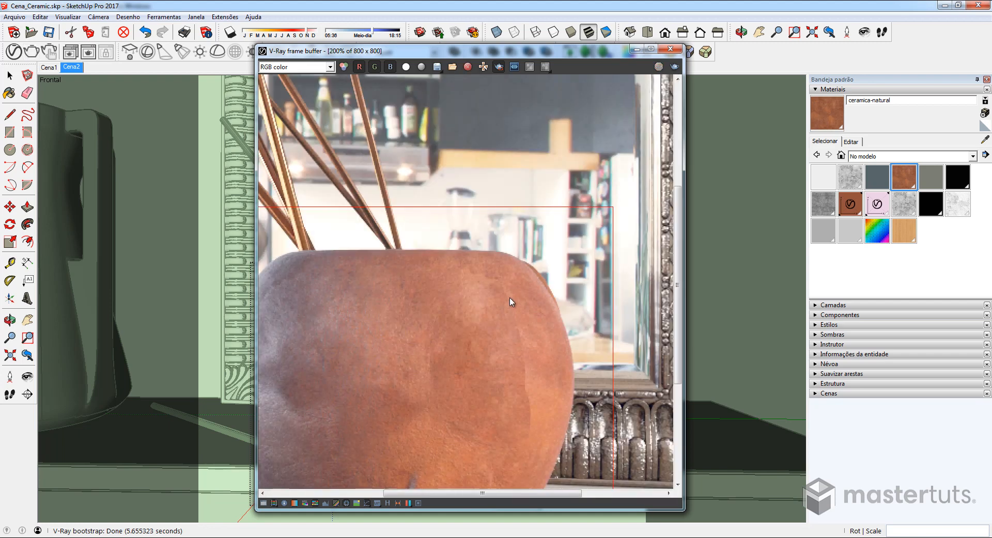
middle_click_drag(514, 294, 588, 166)
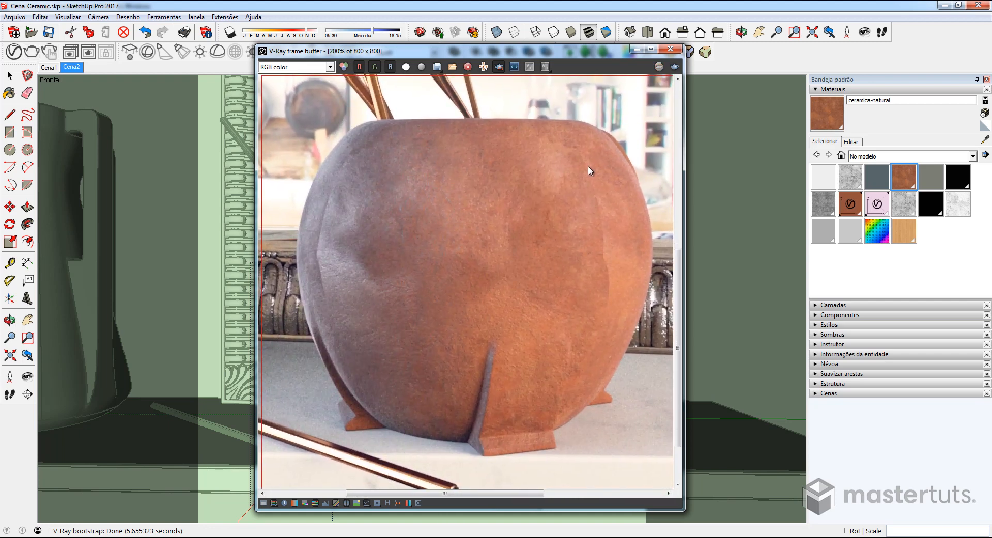